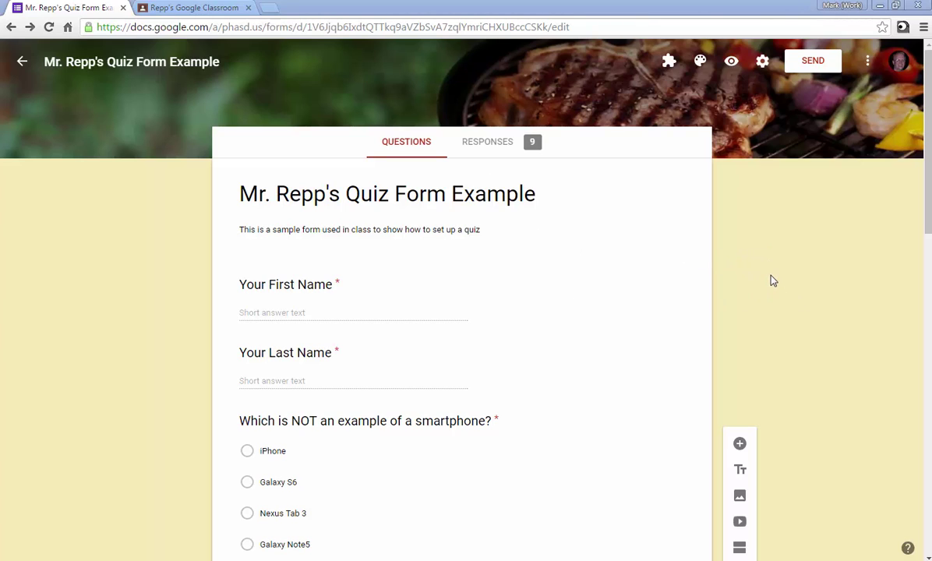
- Examine the form's questions and the answer types available for the tablet device question
scroll(771, 279, "down", 2)
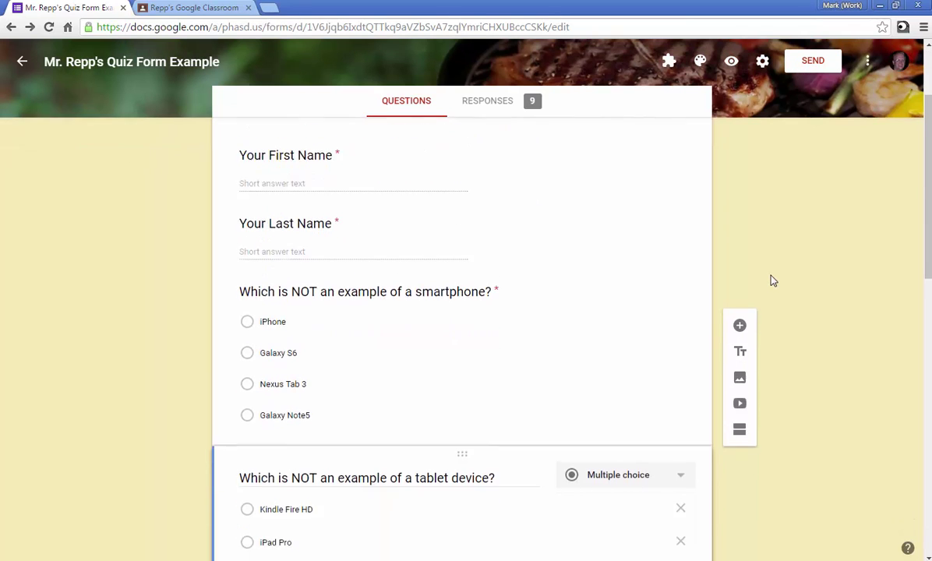
scroll(771, 280, "down", 3)
scroll(771, 280, "up", 3)
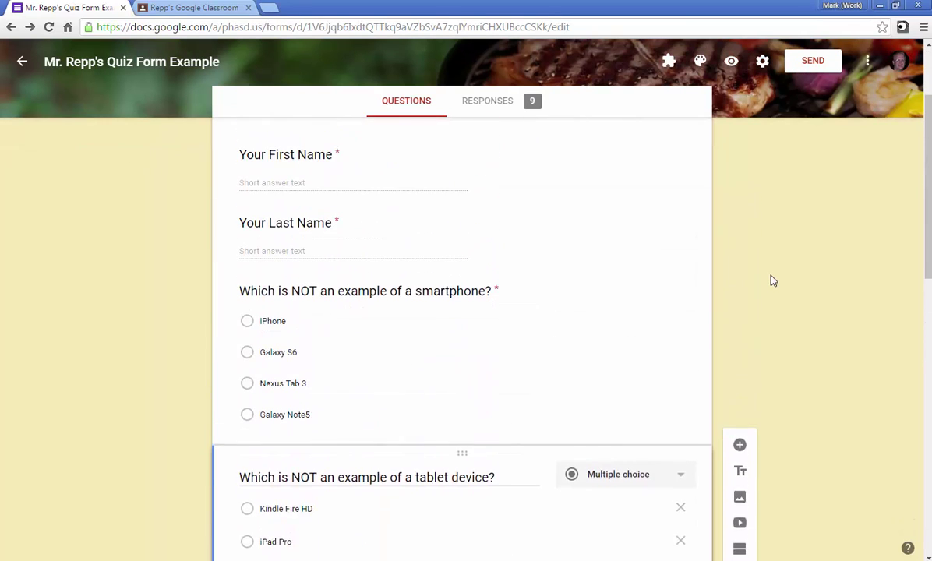
scroll(771, 280, "up", 2)
scroll(771, 279, "down", 3)
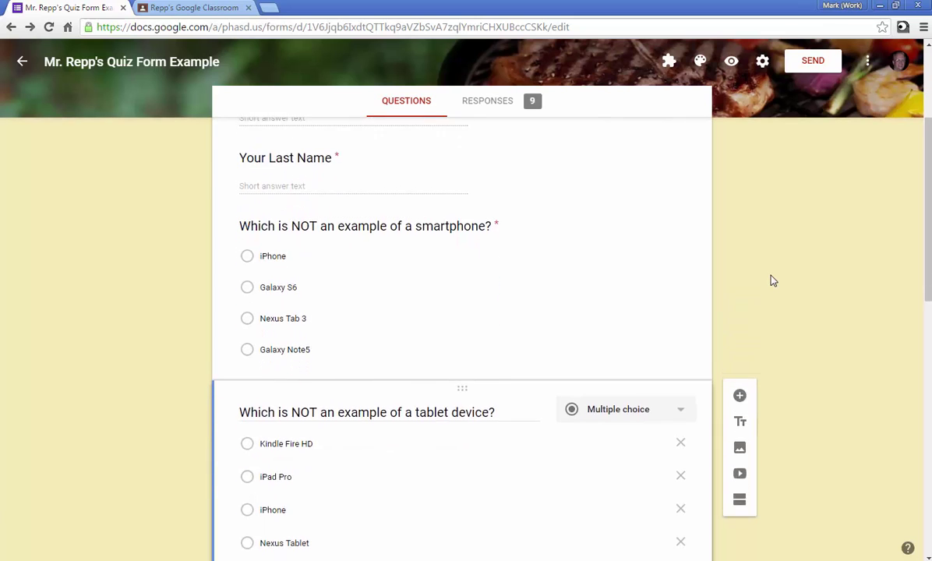
scroll(771, 281, "down", 3)
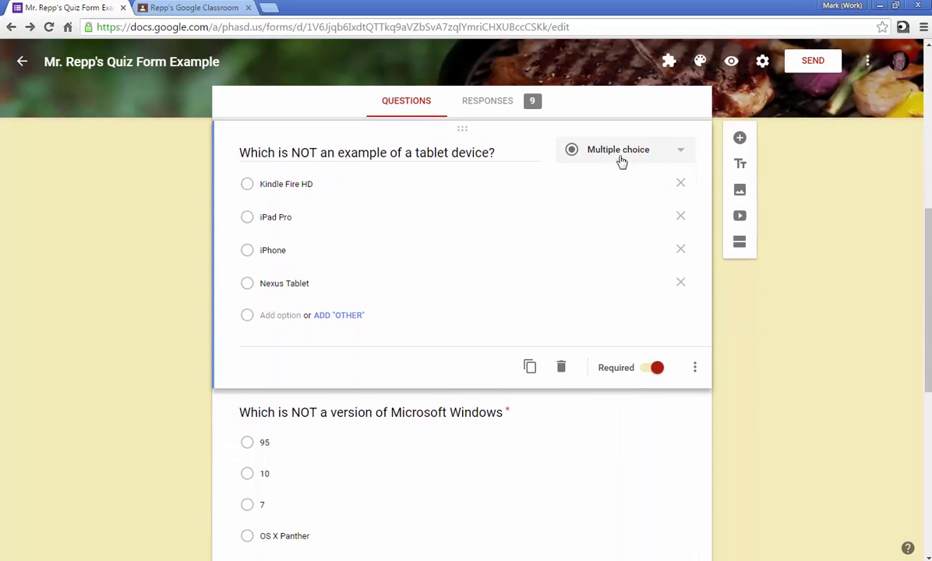
left_click(628, 159)
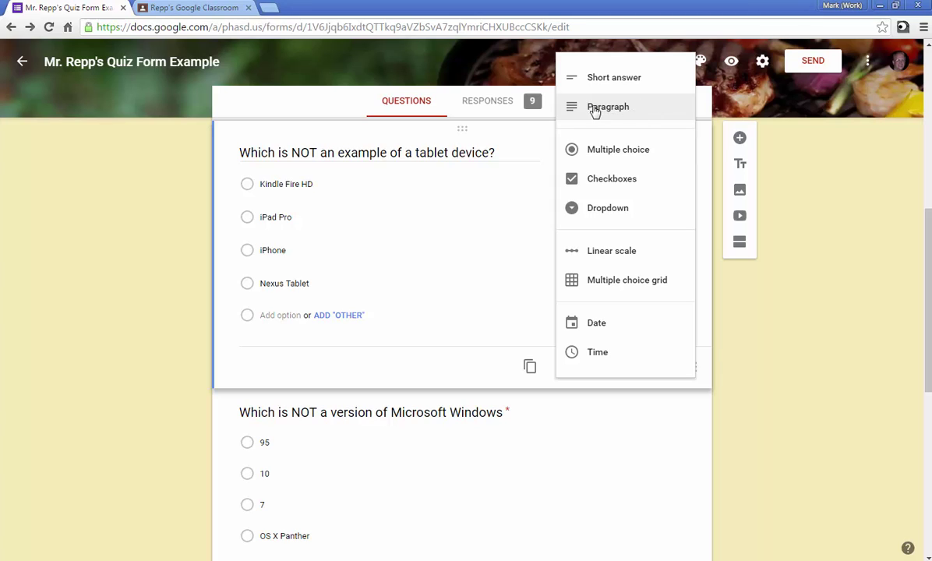
left_click(822, 316)
scroll(824, 316, "down", 4)
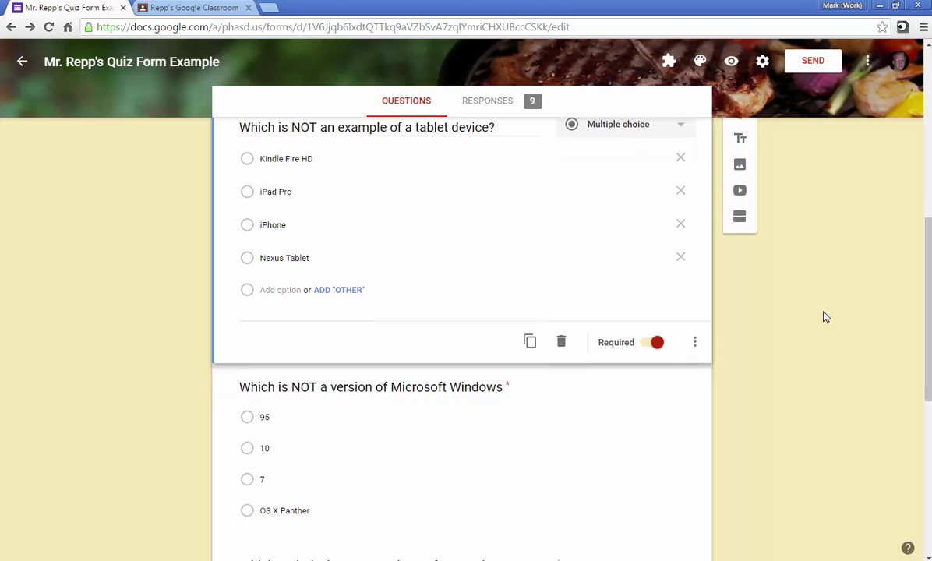
scroll(824, 316, "down", 2)
scroll(824, 316, "up", 4)
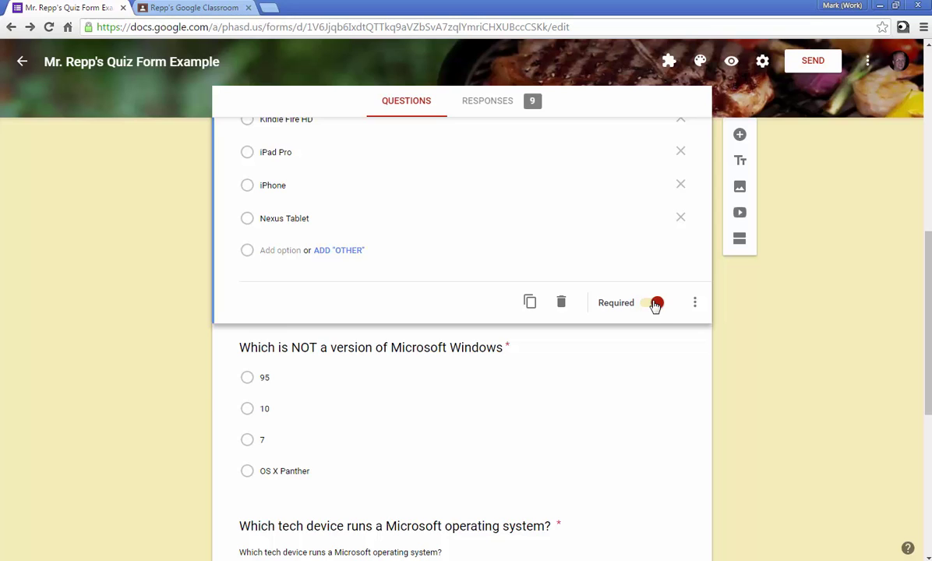
- Review the question types of the Microsoft operating system, Google Apps, first name and last name questions
left_click(376, 265)
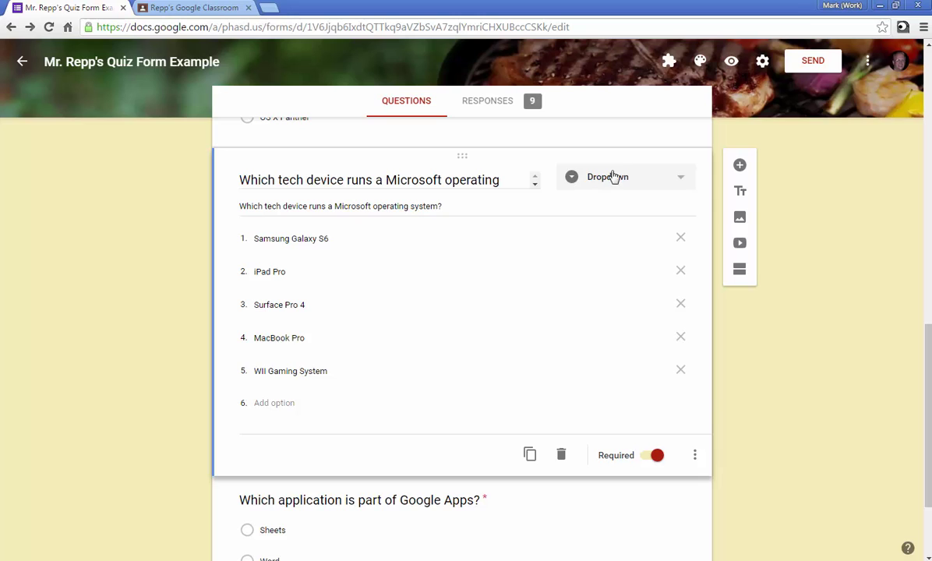
left_click(578, 503)
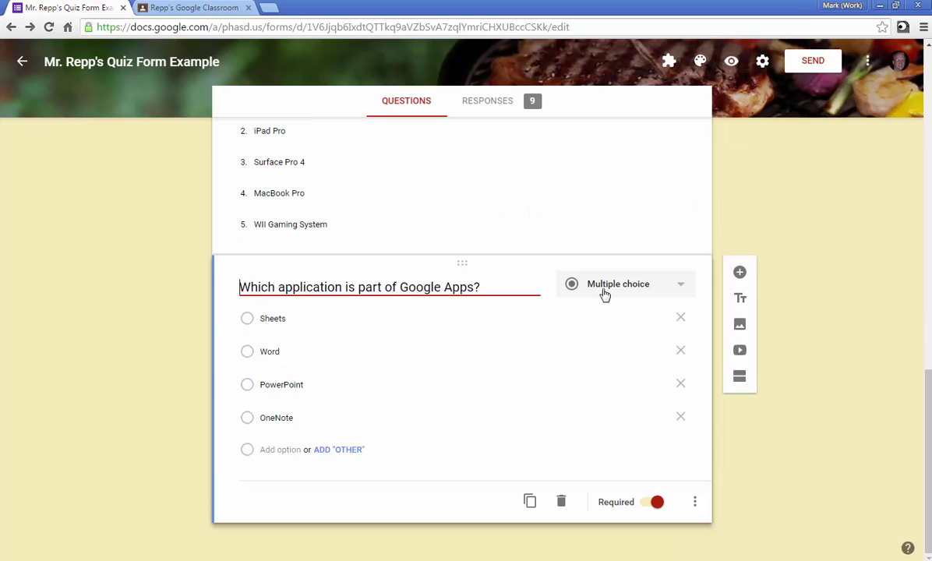
scroll(562, 284, "up", 1)
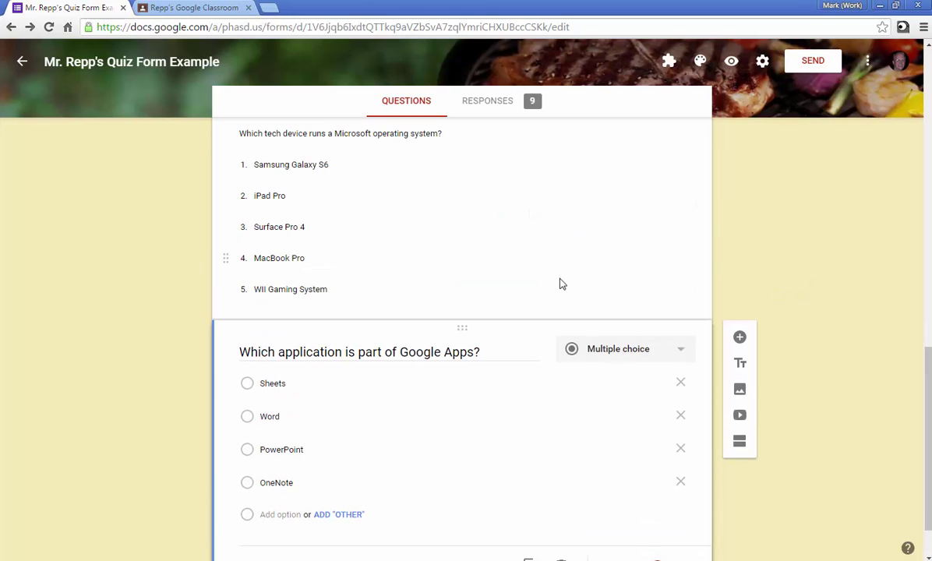
scroll(543, 281, "up", 1)
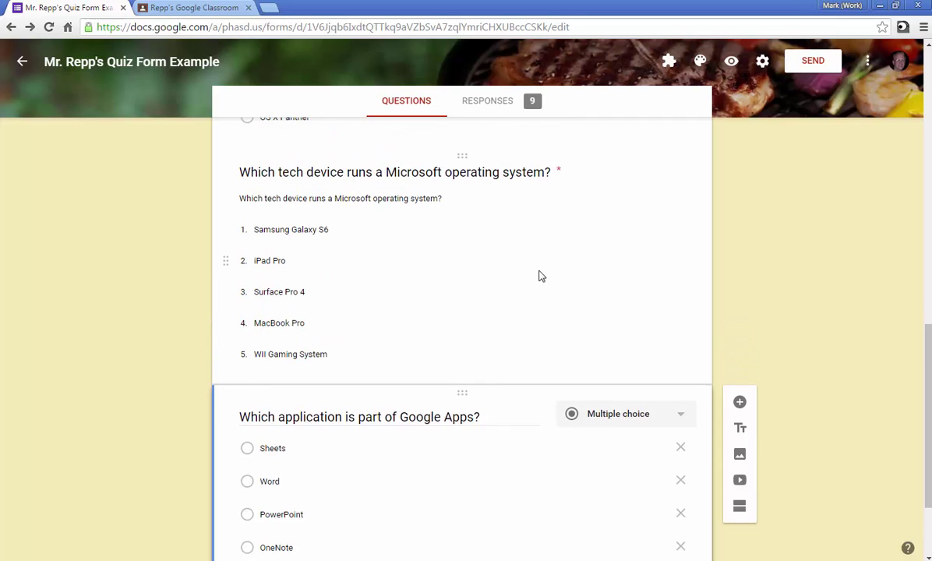
scroll(539, 275, "up", 8)
left_click(332, 304)
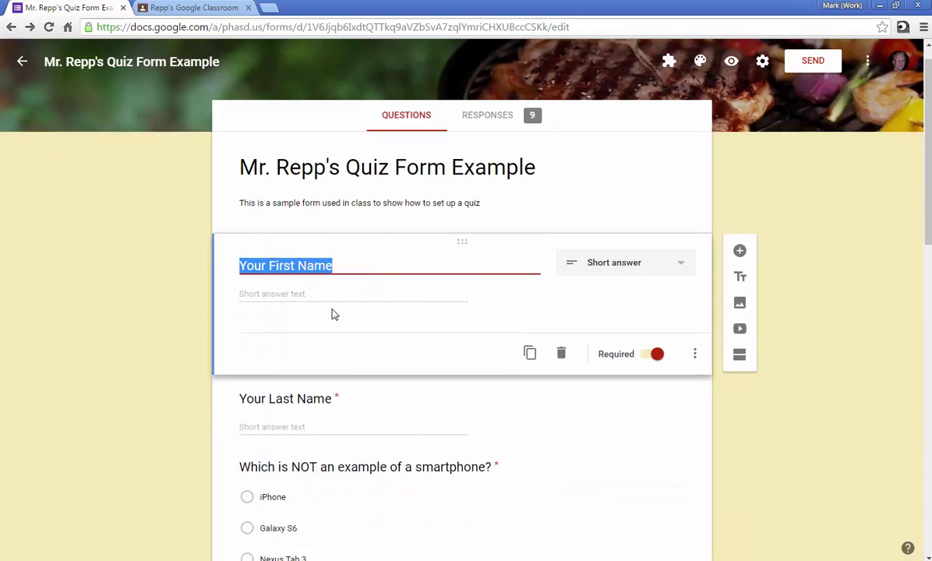
scroll(332, 314, "down", 3)
left_click(320, 271)
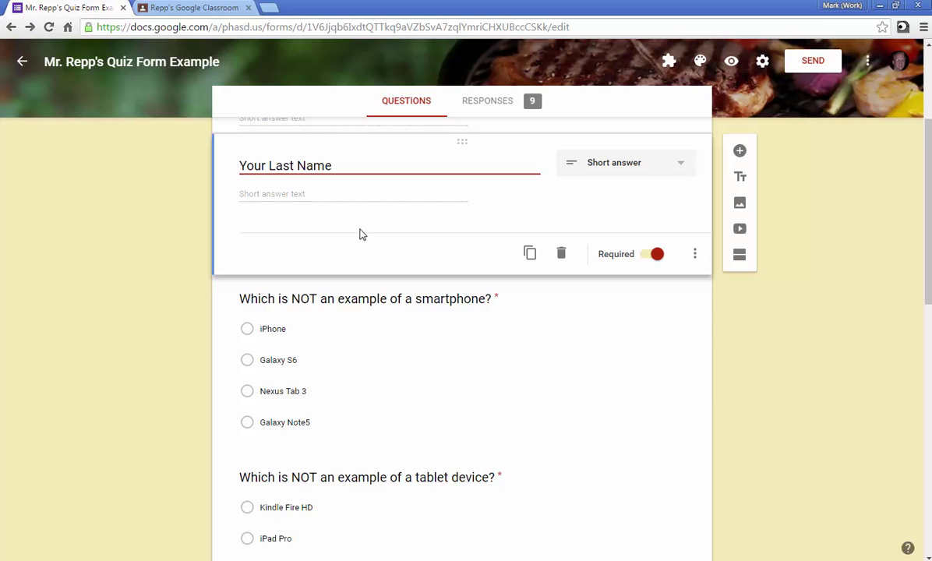
scroll(355, 334, "down", 10)
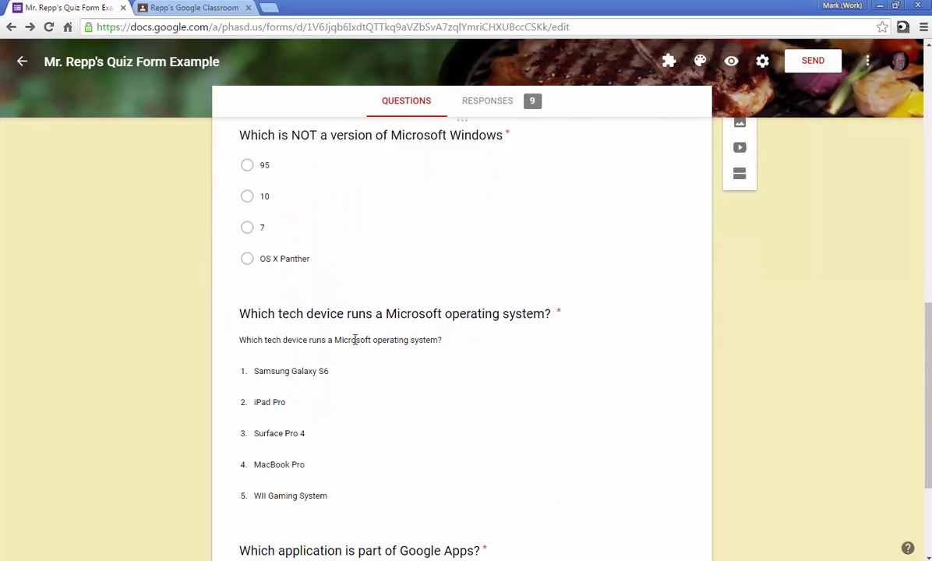
scroll(353, 257, "up", 10)
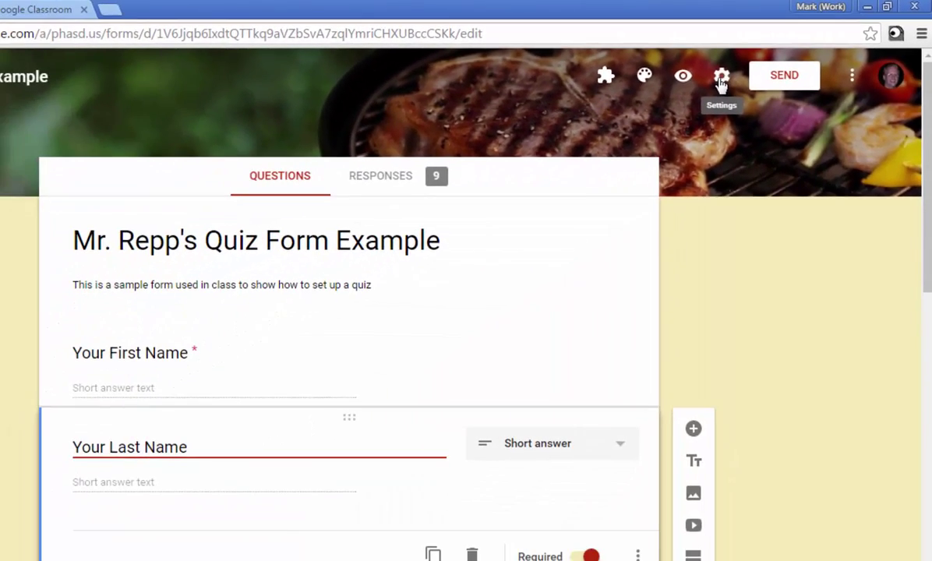
- Open the form settings and look through the General, Presentation and Quizzes options
left_click(634, 109)
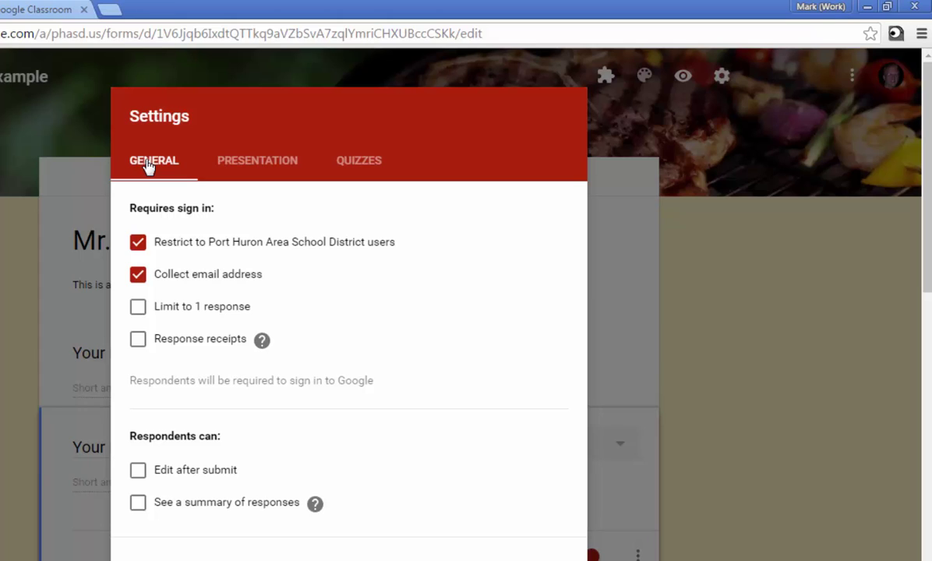
left_click(256, 165)
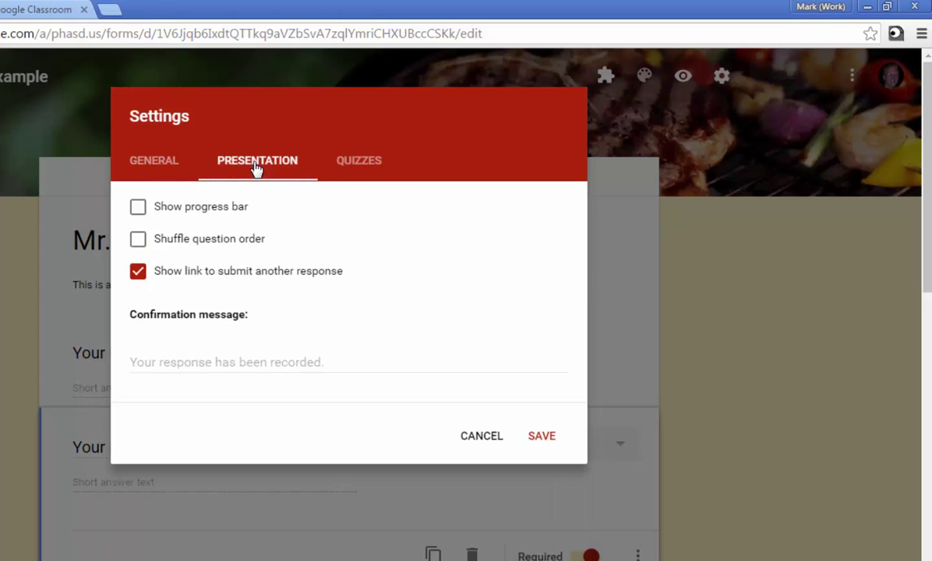
left_click(368, 165)
left_click(160, 165)
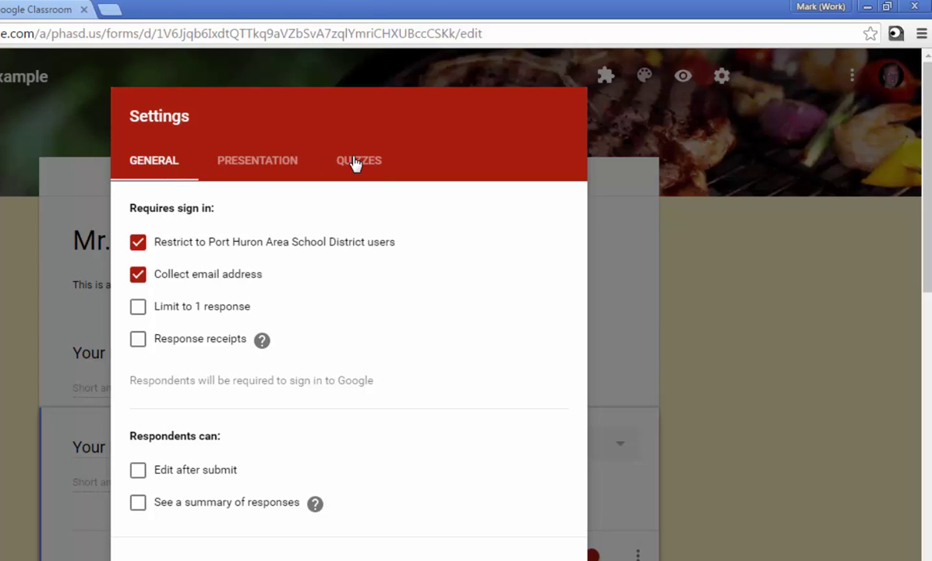
left_click(267, 167)
left_click(151, 171)
- Try out the response receipts and summary of responses options in the general settings, switching each back off
left_click(138, 339)
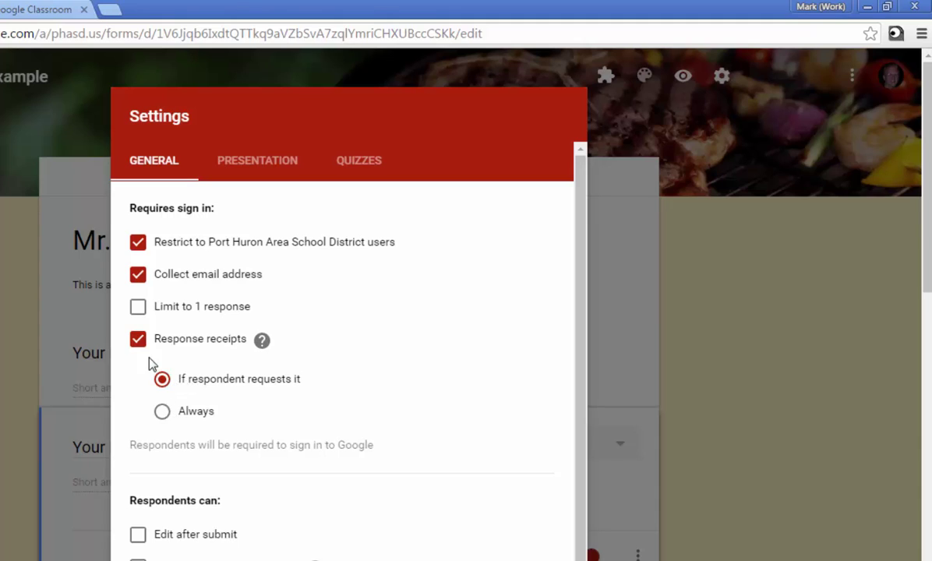
left_click(138, 340)
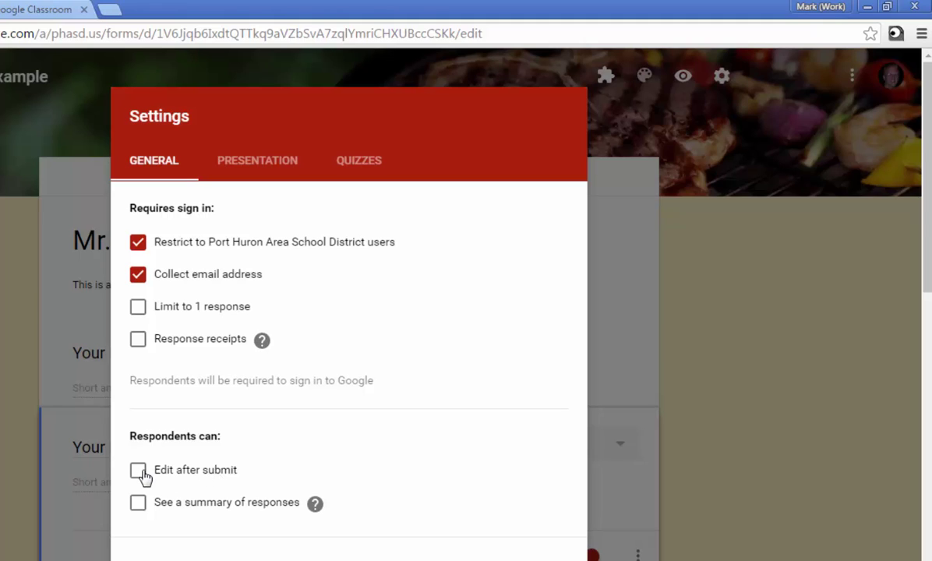
left_click(138, 505)
left_click(140, 505)
- Review the presentation settings, including the confirmation message field
left_click(247, 169)
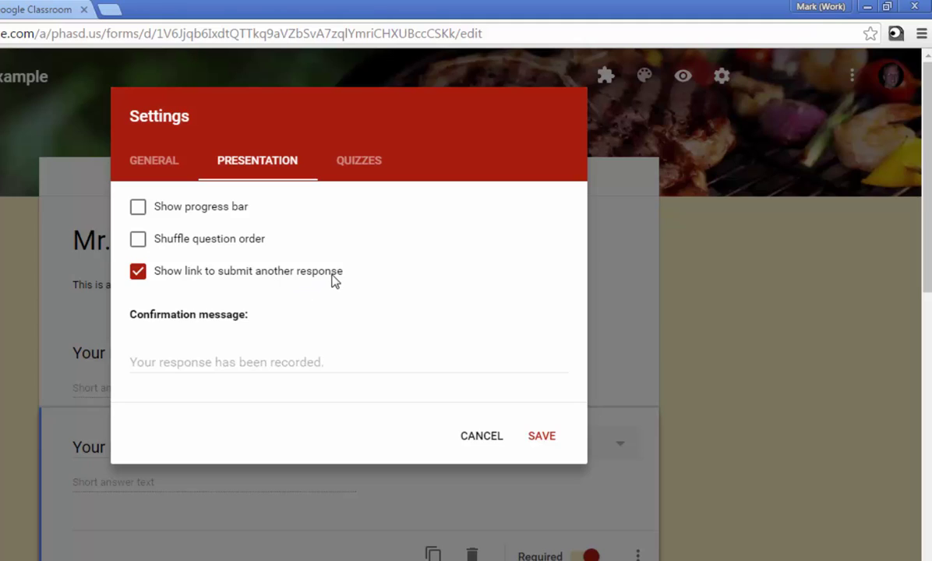
left_click(177, 365)
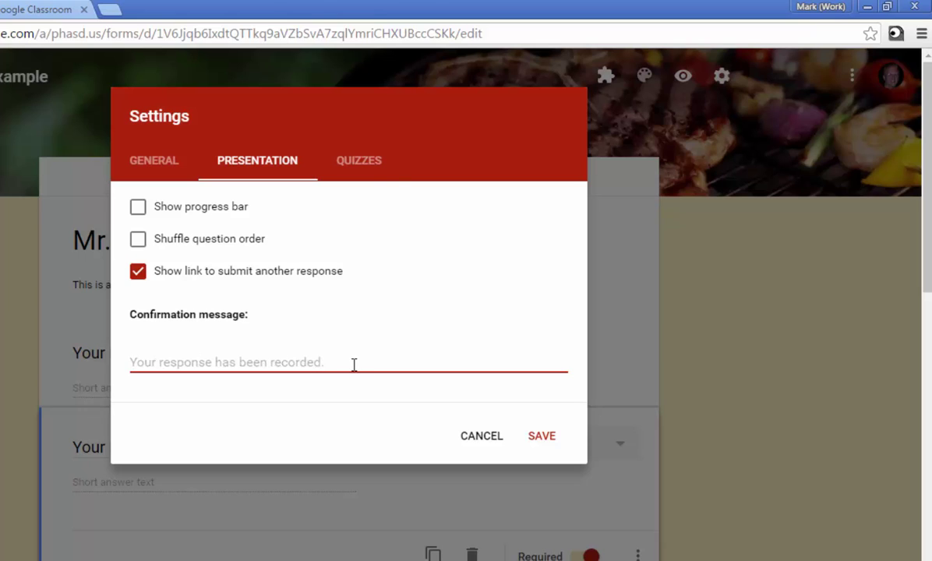
- Turn the form into a quiz and save the settings
left_click(357, 162)
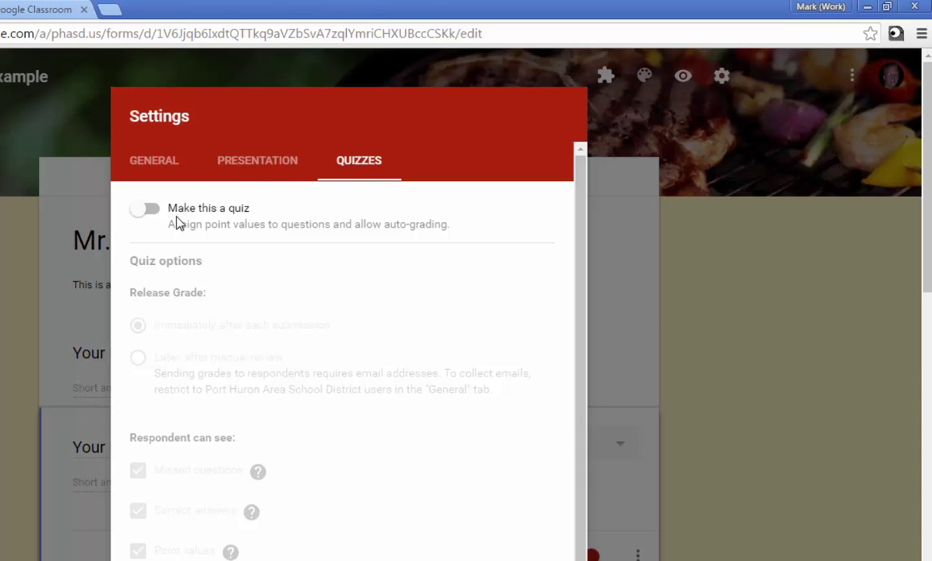
left_click(142, 212)
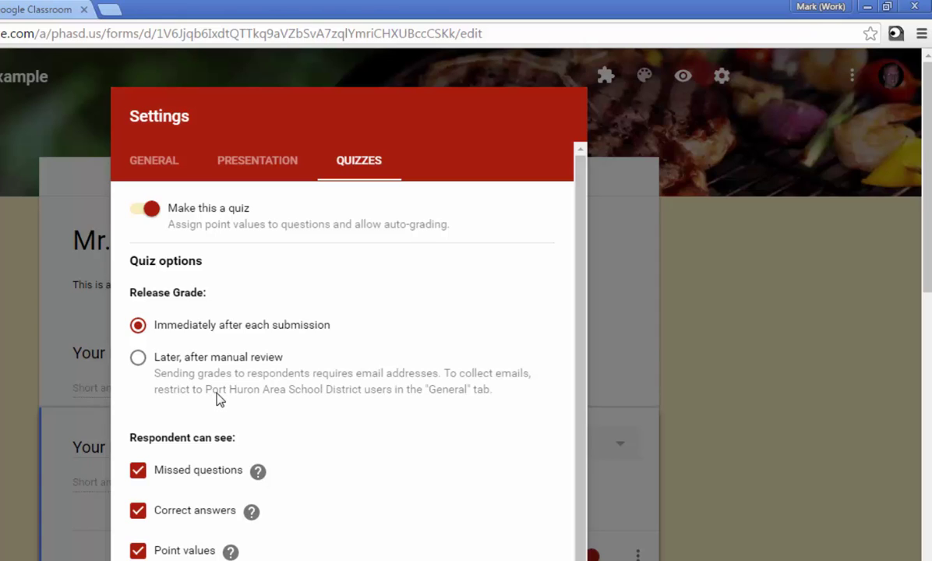
scroll(216, 398, "down", 1)
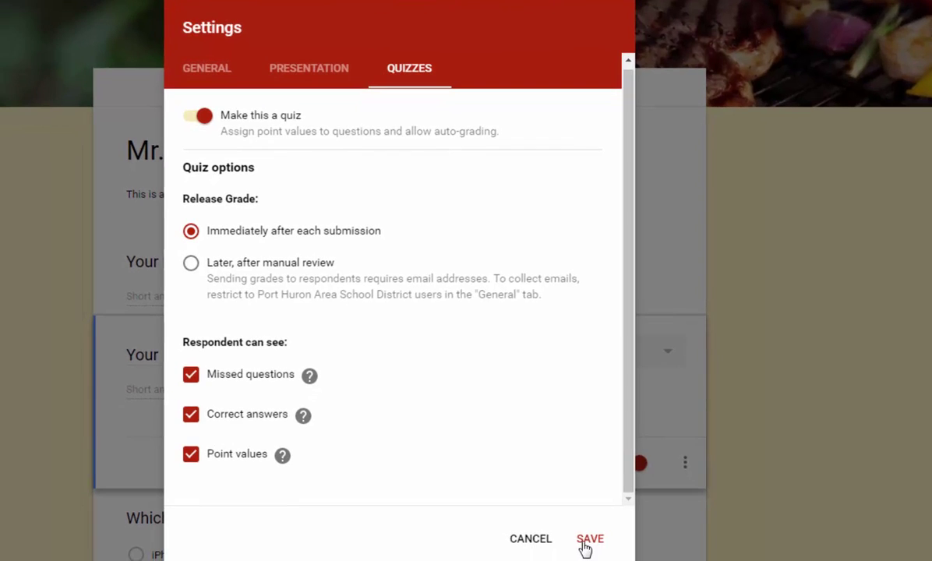
left_click(588, 541)
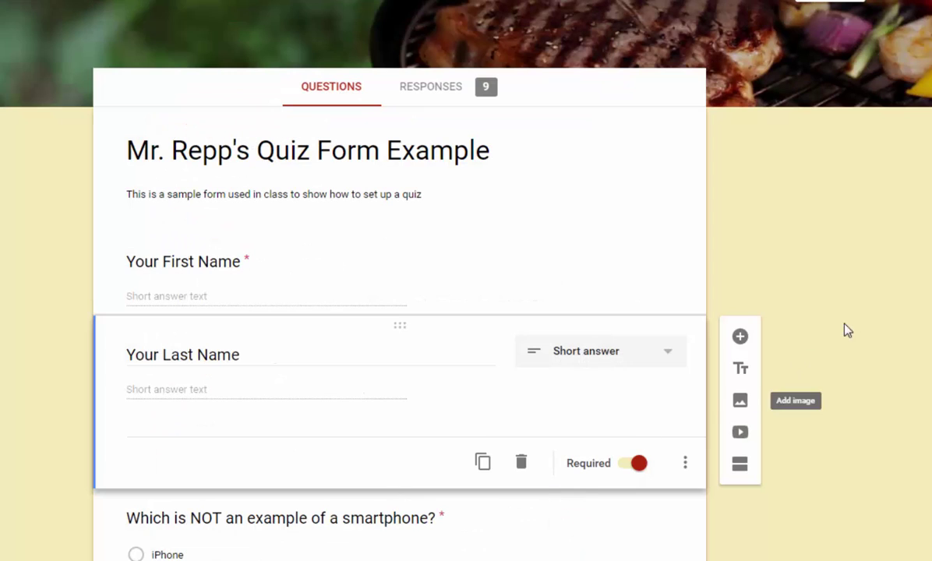
- In the smartphone question's answer key, assign 1 point and mark Nexus Tab 3 as the correct answer
scroll(817, 190, "down", 5)
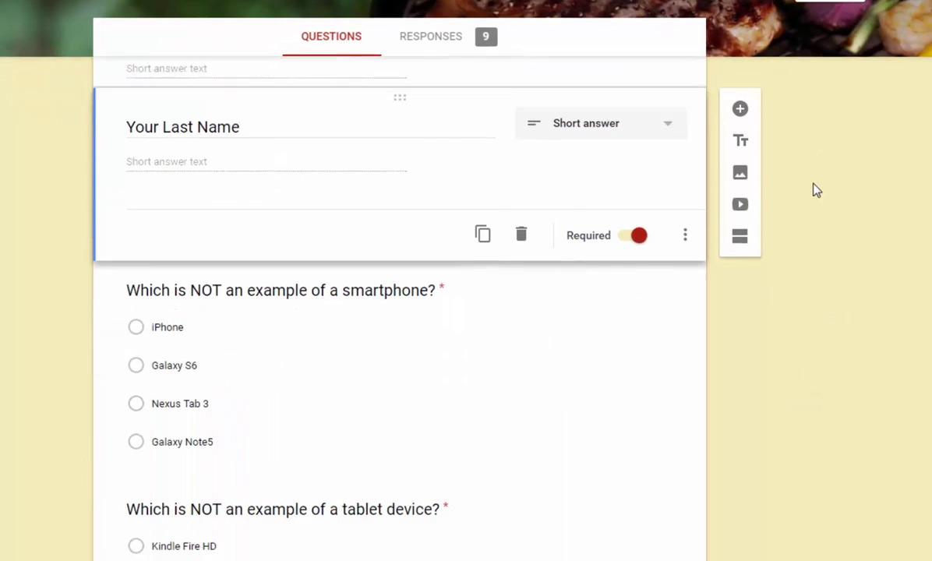
left_click(229, 193)
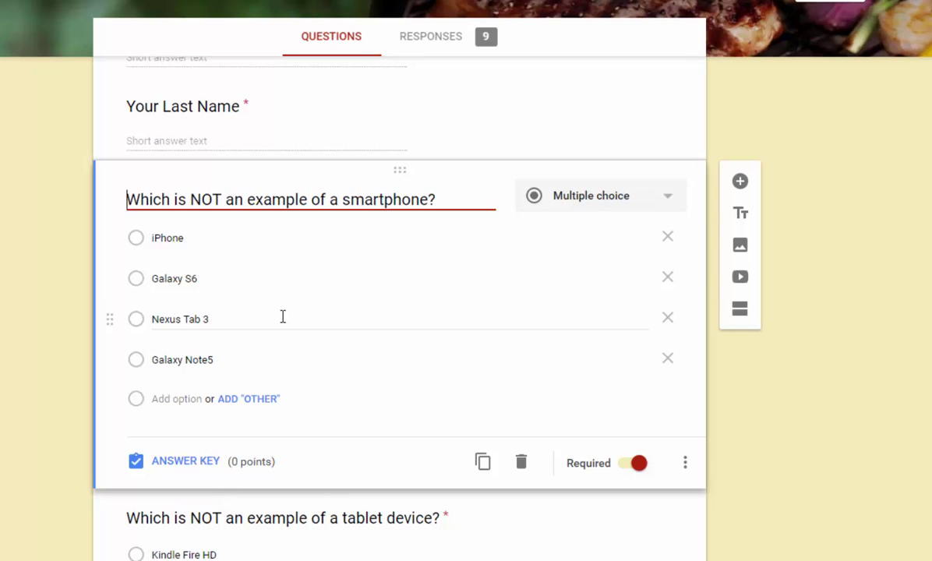
left_click(202, 465)
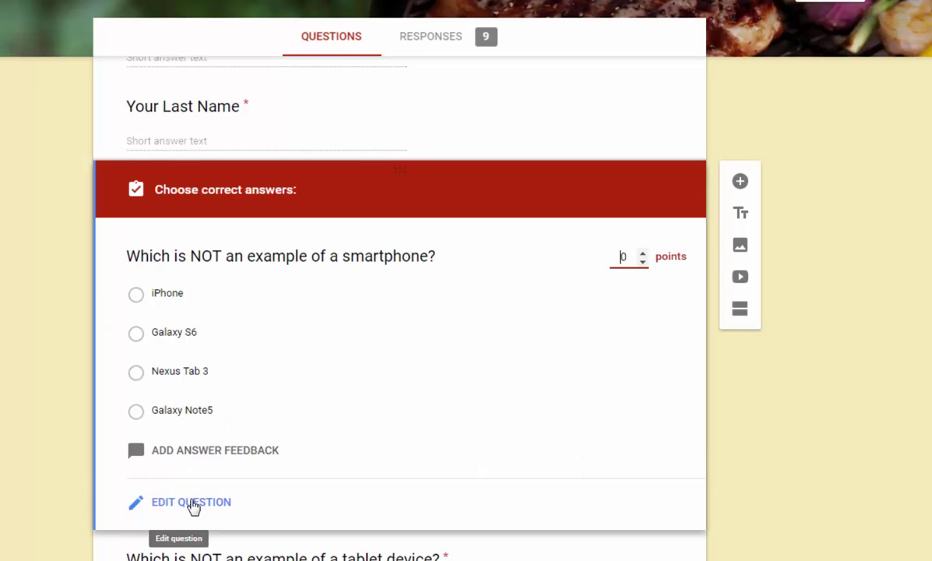
left_click(644, 257)
scroll(635, 234, "down", 1)
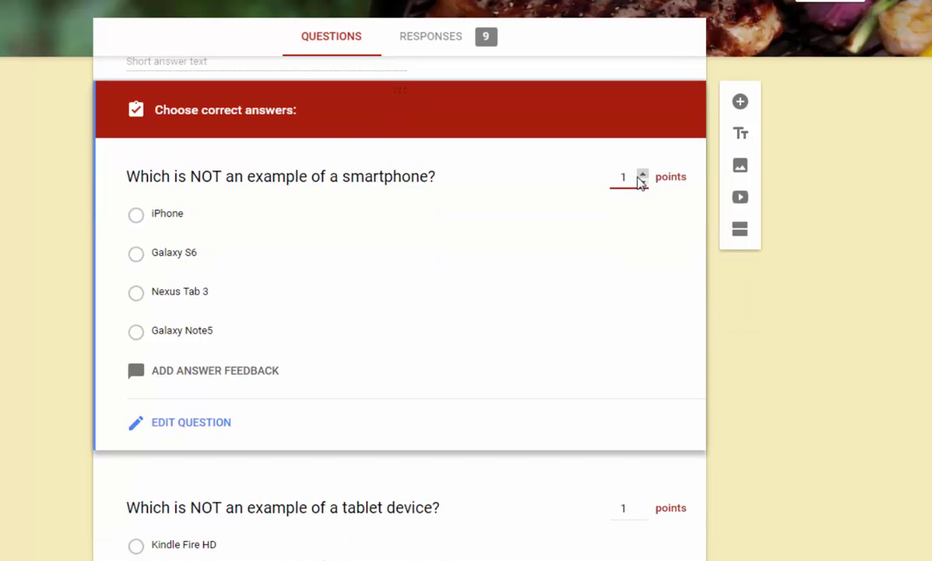
left_click(136, 296)
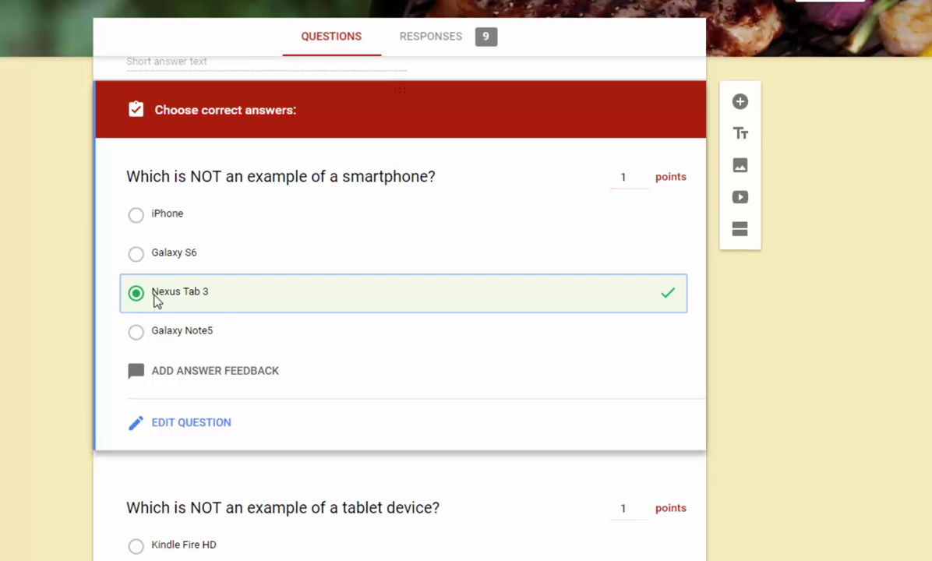
left_click(191, 424)
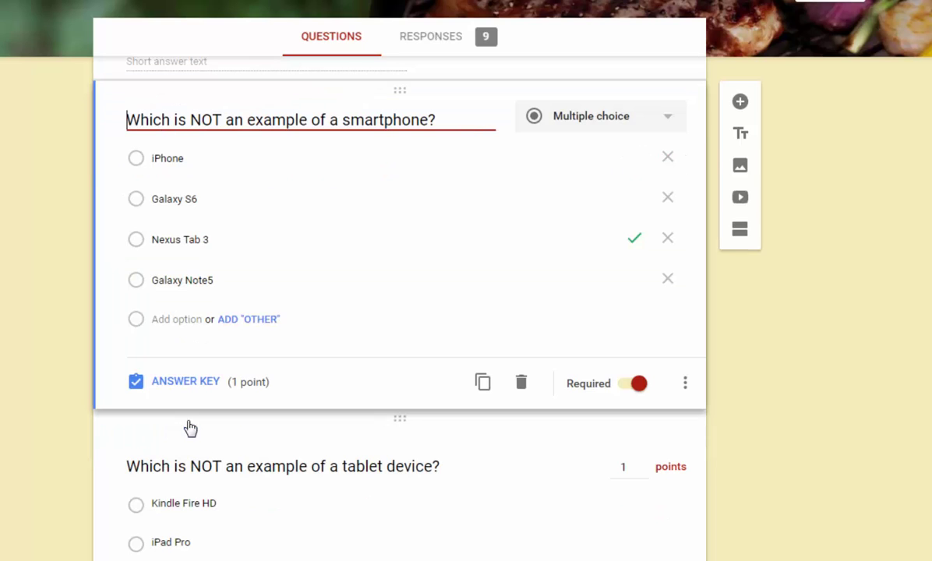
- Check the marked answer on the smartphone question and reopen its answer key
left_click(195, 238)
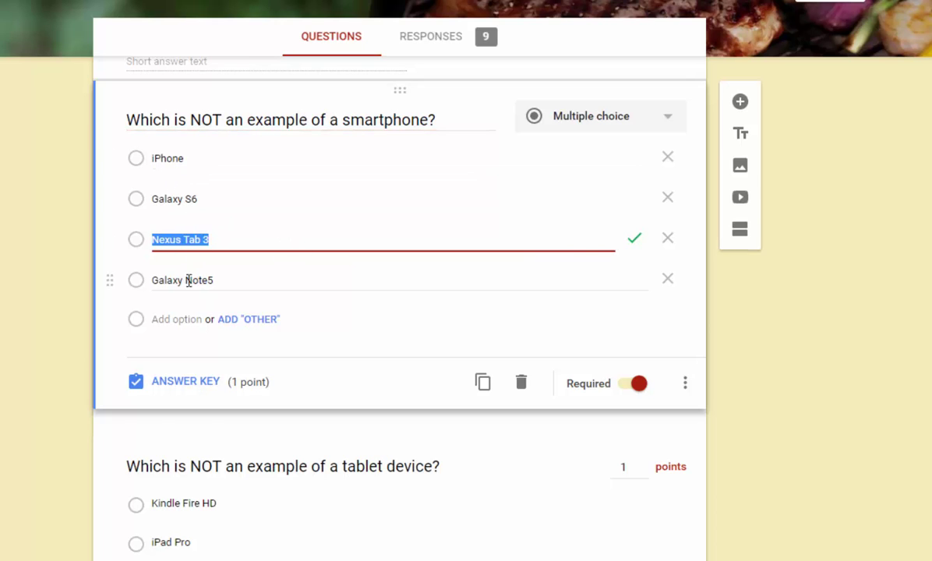
left_click(191, 383)
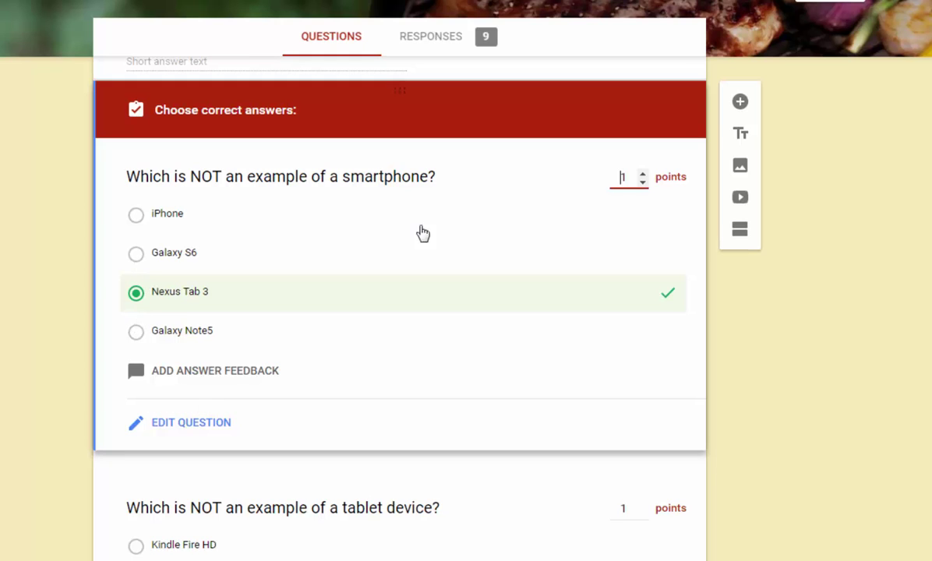
scroll(466, 345, "down", 4)
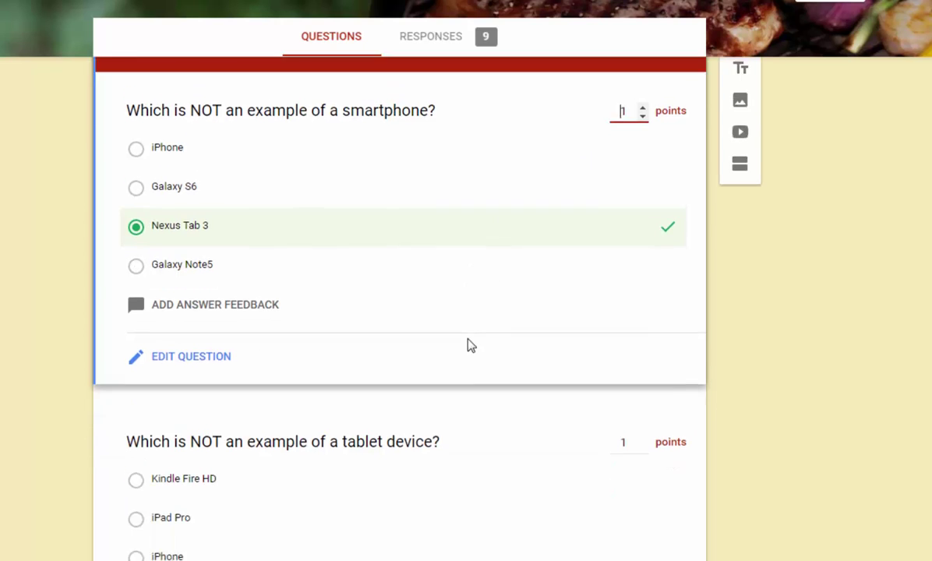
- In the tablet device question's answer key, keep 1 point, mark iPhone as the correct answer, and check the key again
left_click(203, 296)
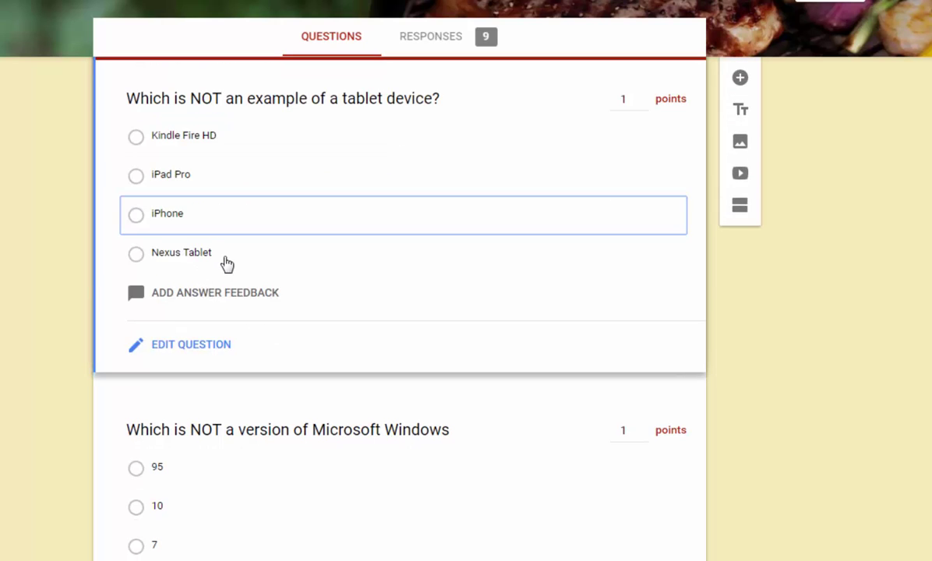
left_click(623, 102)
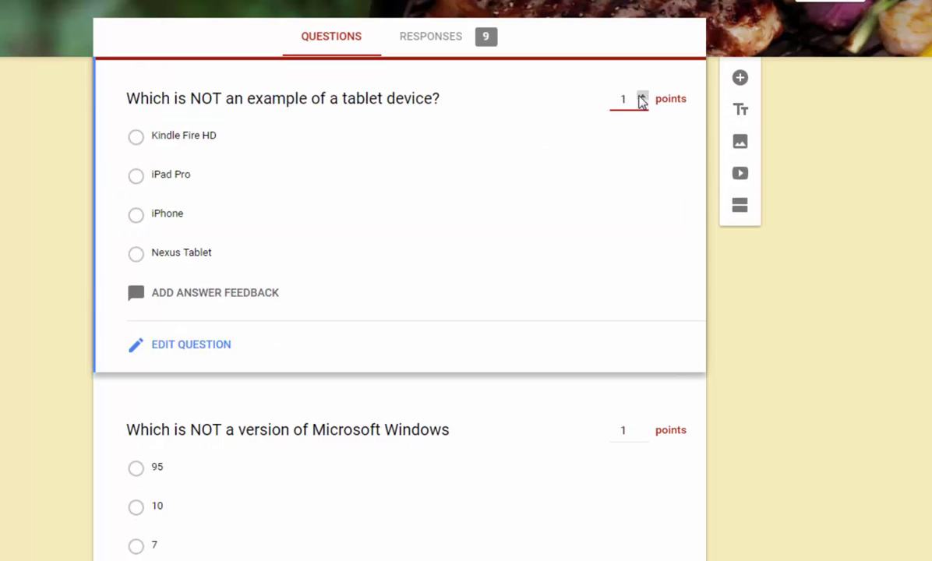
left_click(136, 216)
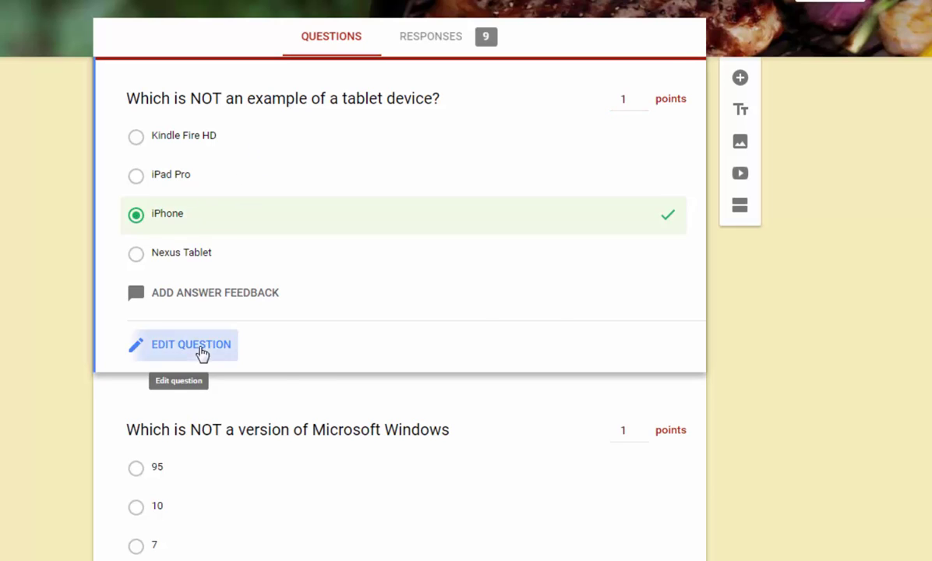
left_click(196, 347)
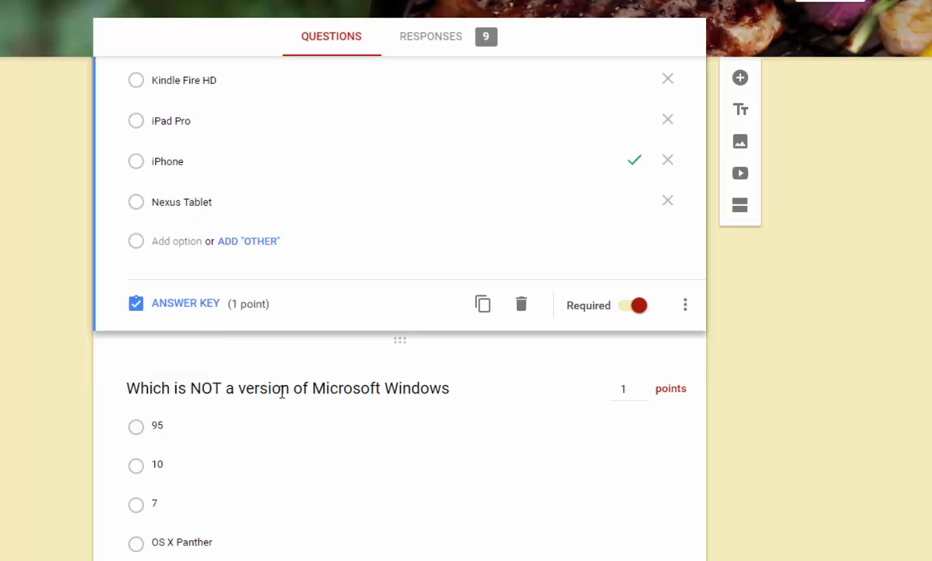
left_click(179, 305)
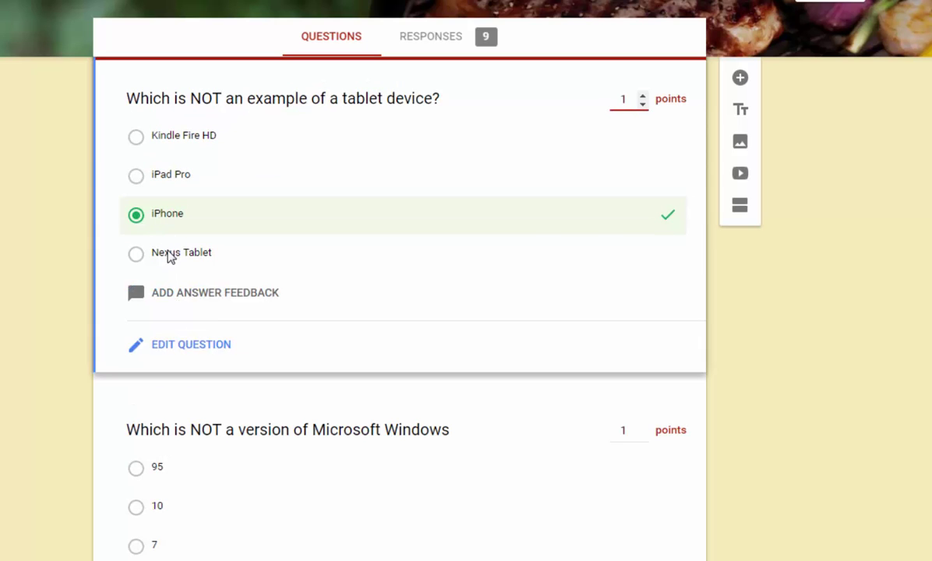
- Mark OS X Panther as the correct answer to the Microsoft Windows version question, worth 1 point
left_click(240, 430)
scroll(226, 433, "down", 2)
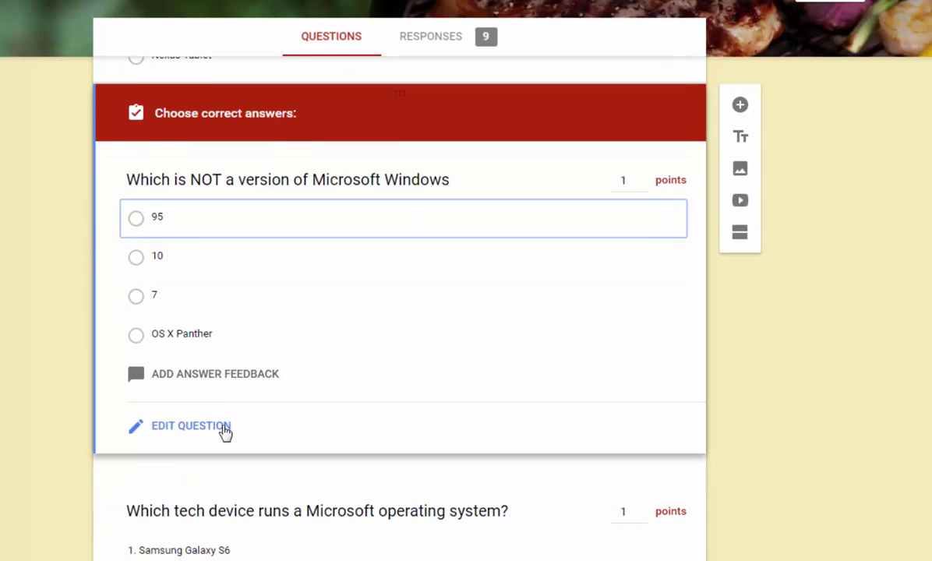
scroll(208, 305, "up", 2)
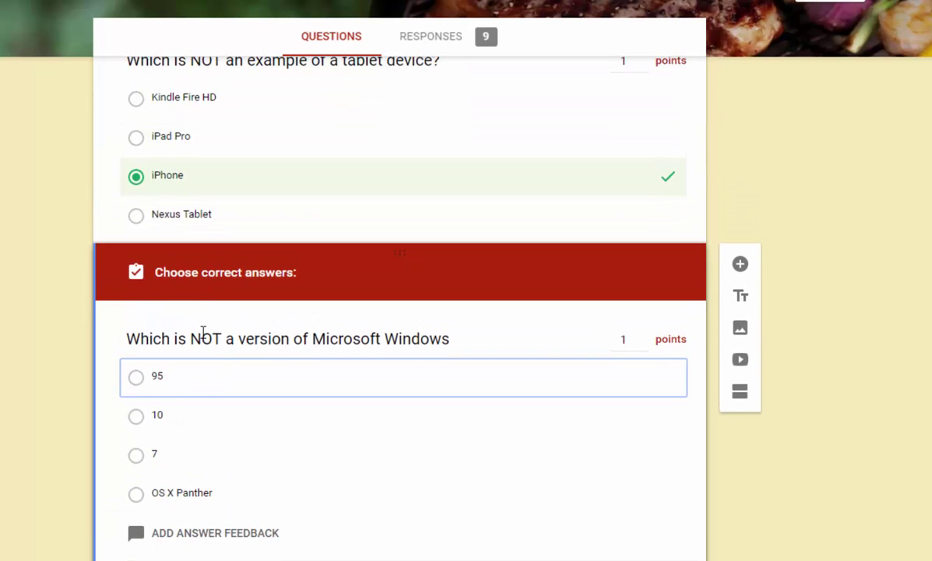
scroll(203, 333, "down", 2)
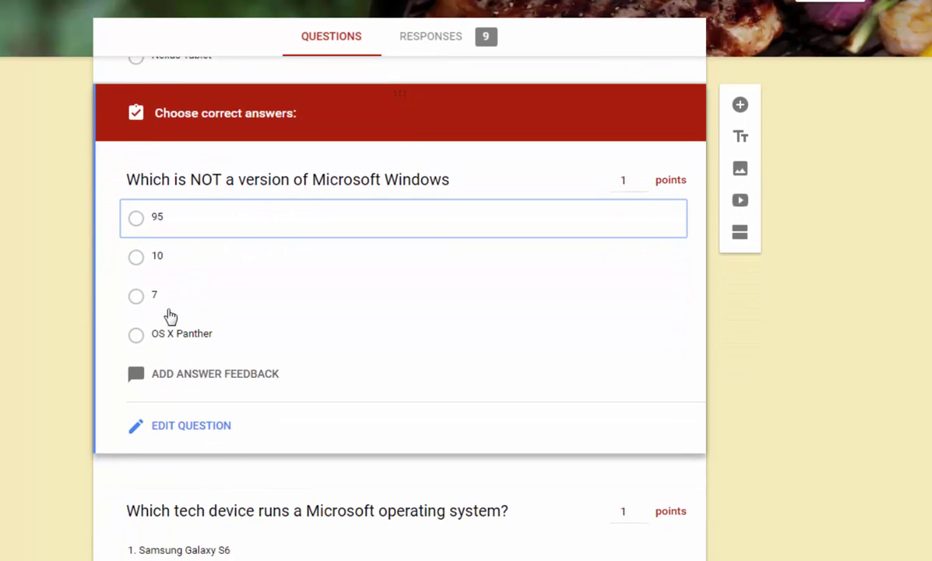
left_click(136, 336)
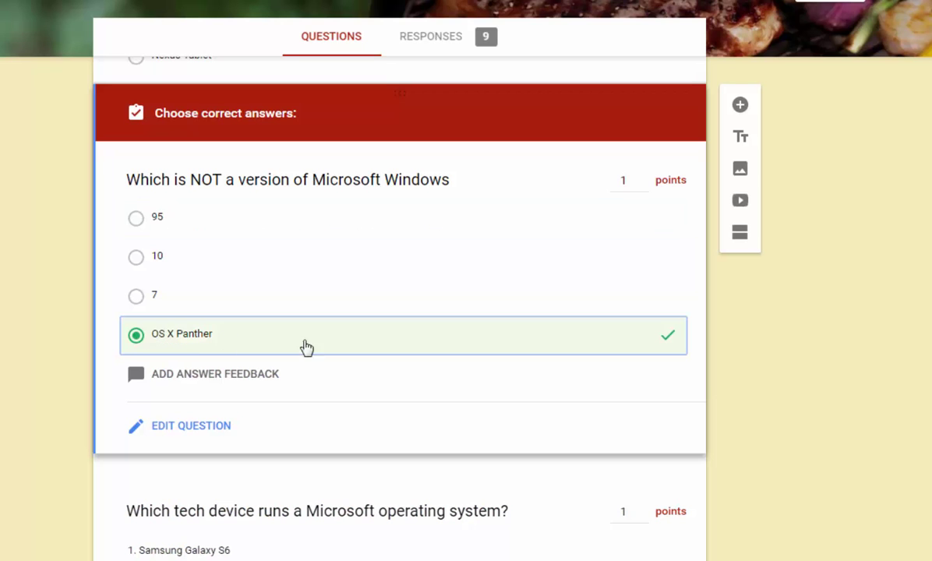
left_click(641, 180)
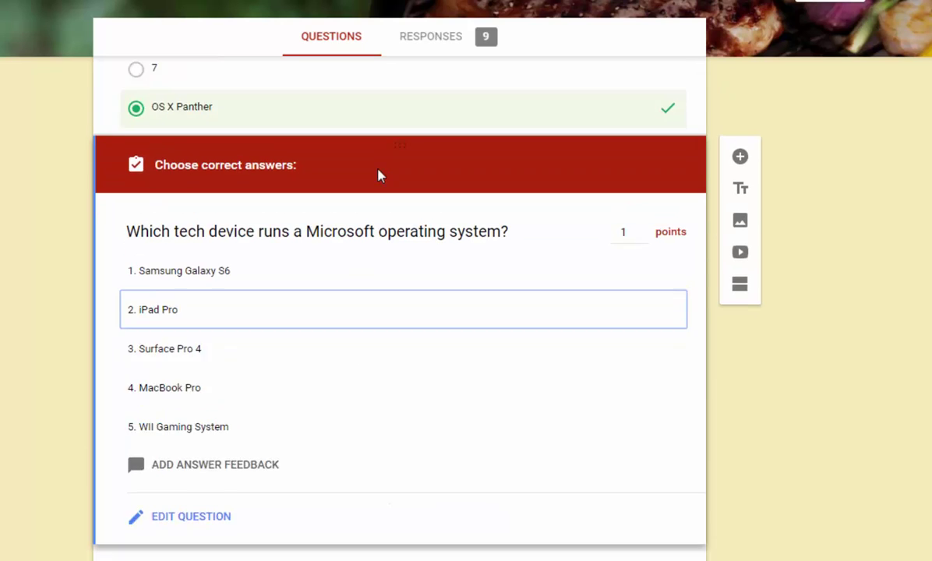
- Mark Surface Pro 4 as the correct answer to the dropdown question about the device running a Microsoft operating system
scroll(380, 177, "down", 1)
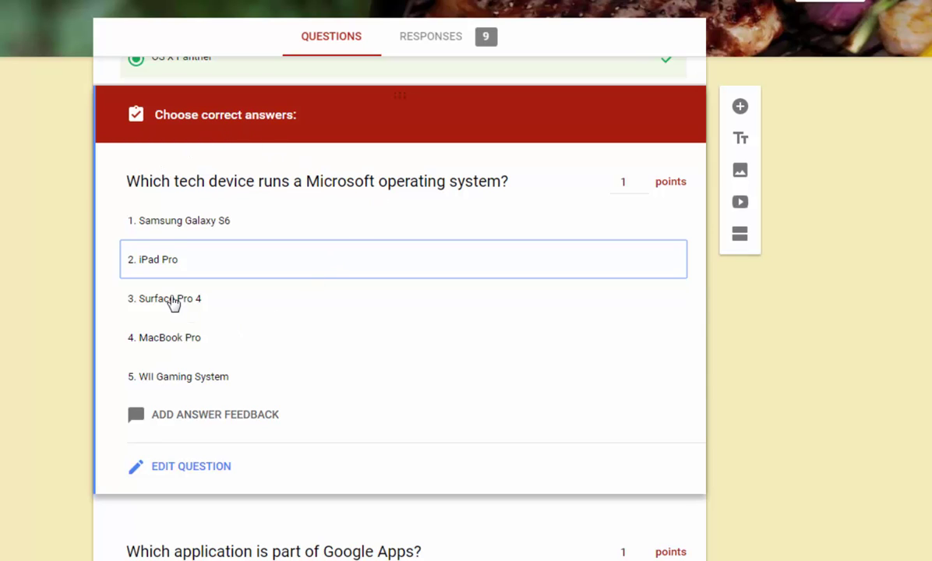
left_click(173, 302)
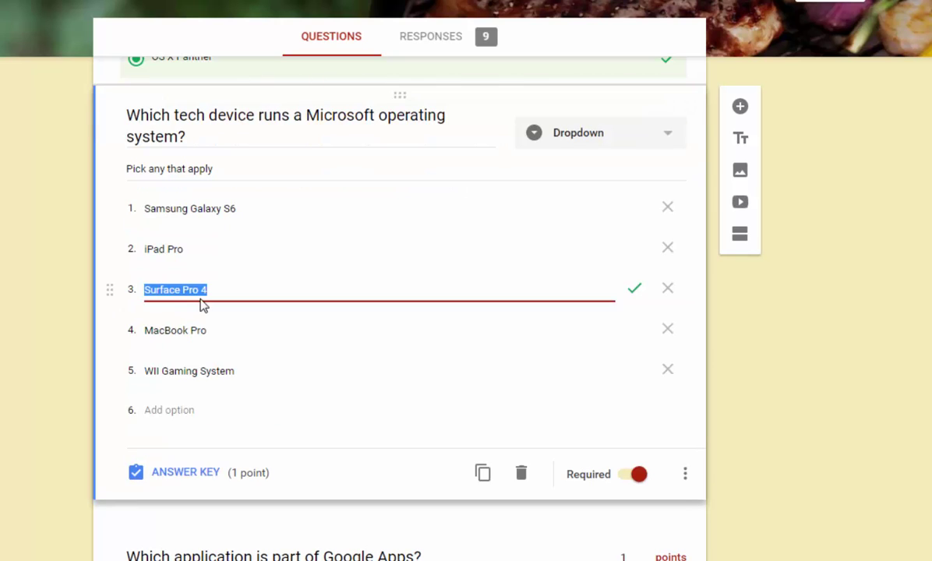
left_click(183, 472)
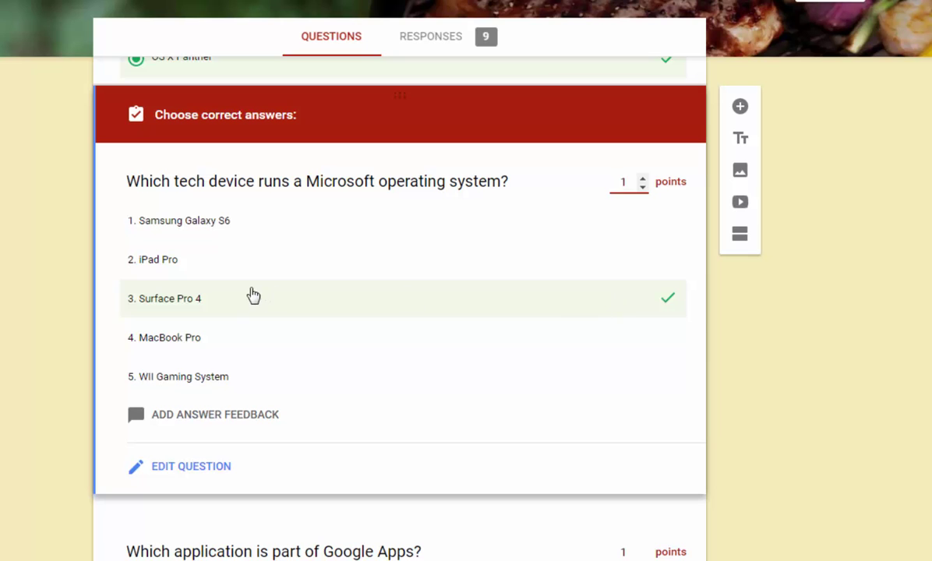
left_click(254, 308)
left_click(255, 309)
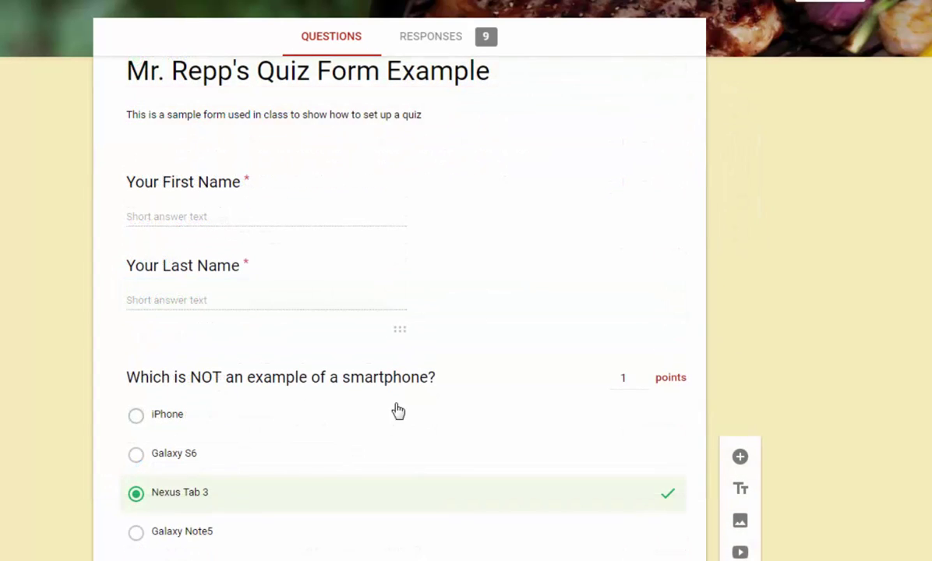
- Review the marked answers and point values of the quiz questions from the smartphone question onward
scroll(396, 462, "down", 4)
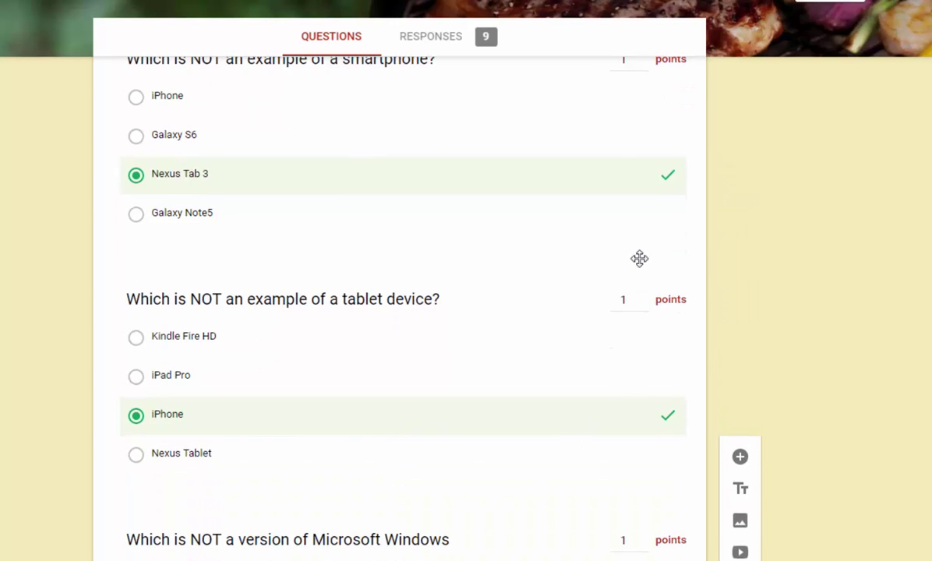
scroll(561, 500, "down", 5)
scroll(565, 501, "down", 5)
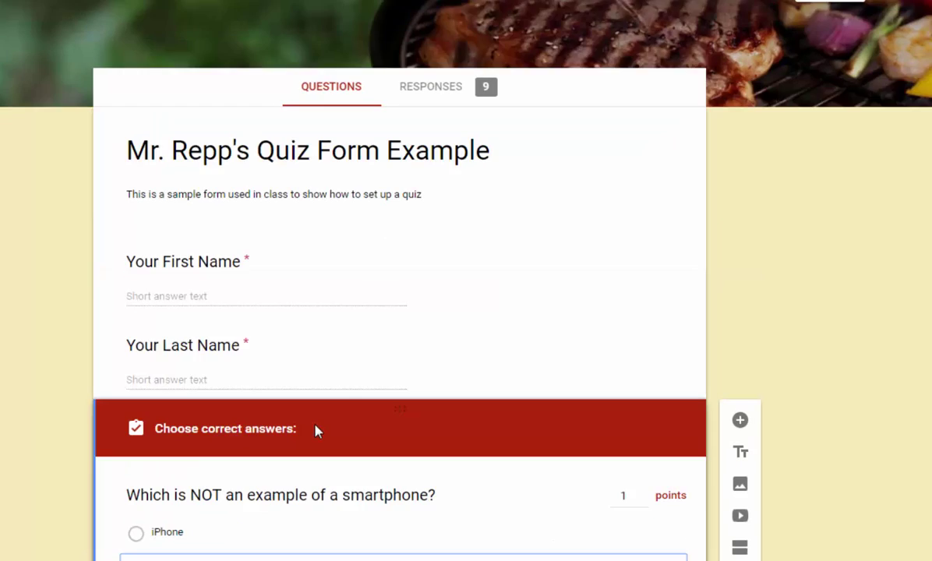
scroll(255, 397, "down", 7)
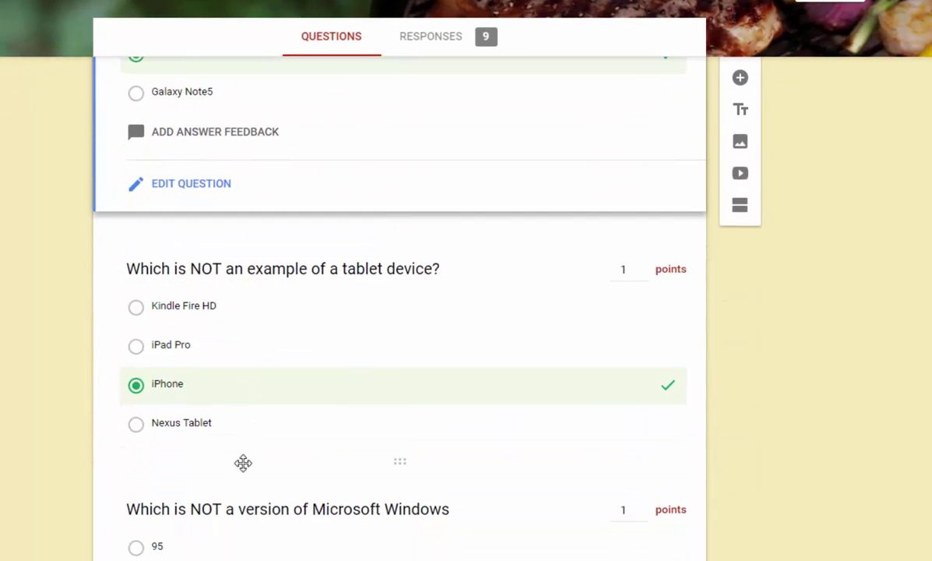
scroll(243, 462, "down", 3)
left_click(277, 200)
scroll(296, 311, "down", 2)
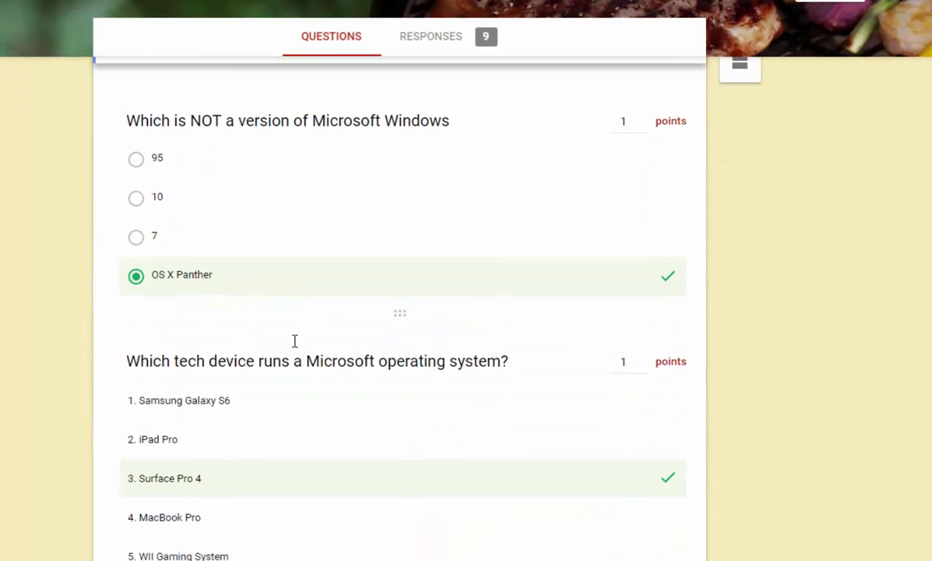
scroll(285, 340, "down", 1)
left_click(283, 406)
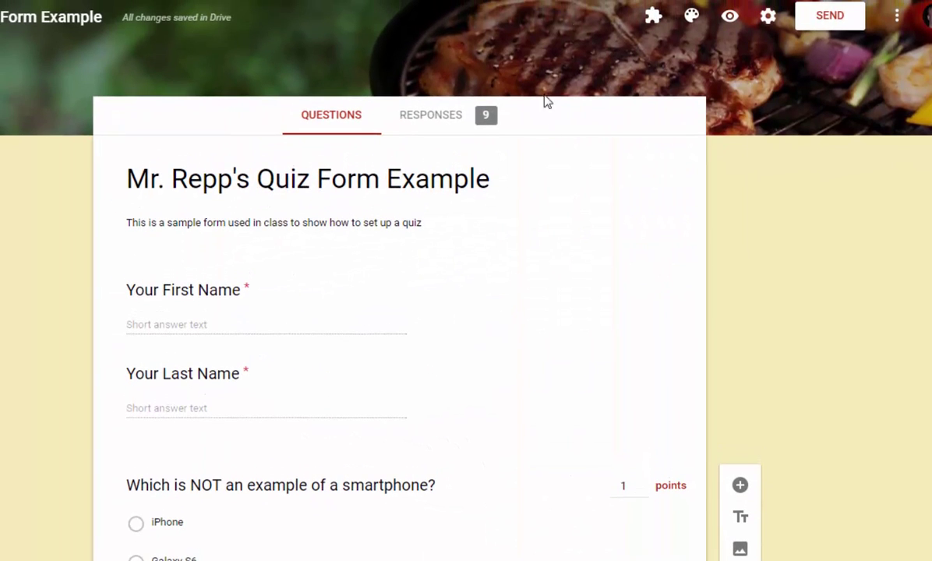
- Open the form's sending options, choose sharing by link, and shorten the URL
left_click(827, 18)
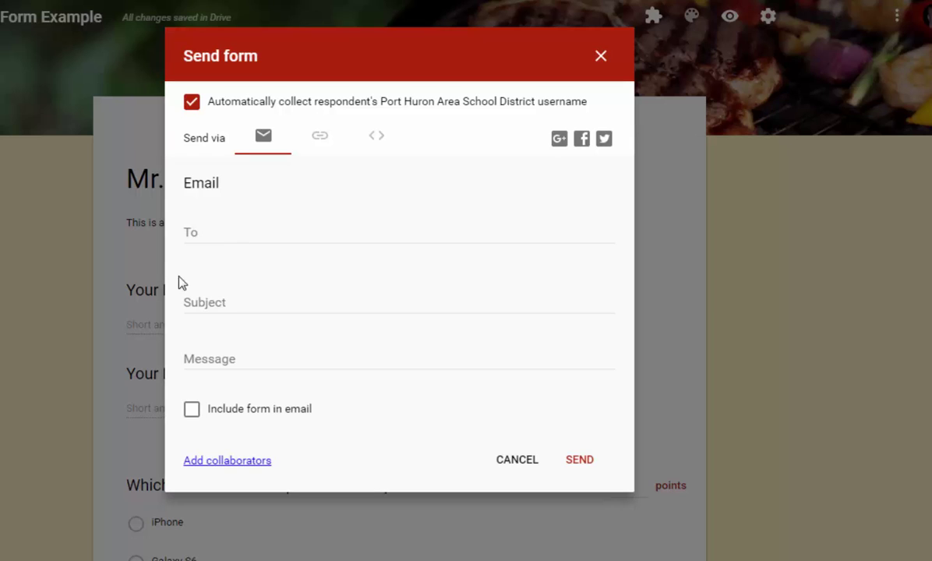
left_click(226, 232)
left_click(319, 137)
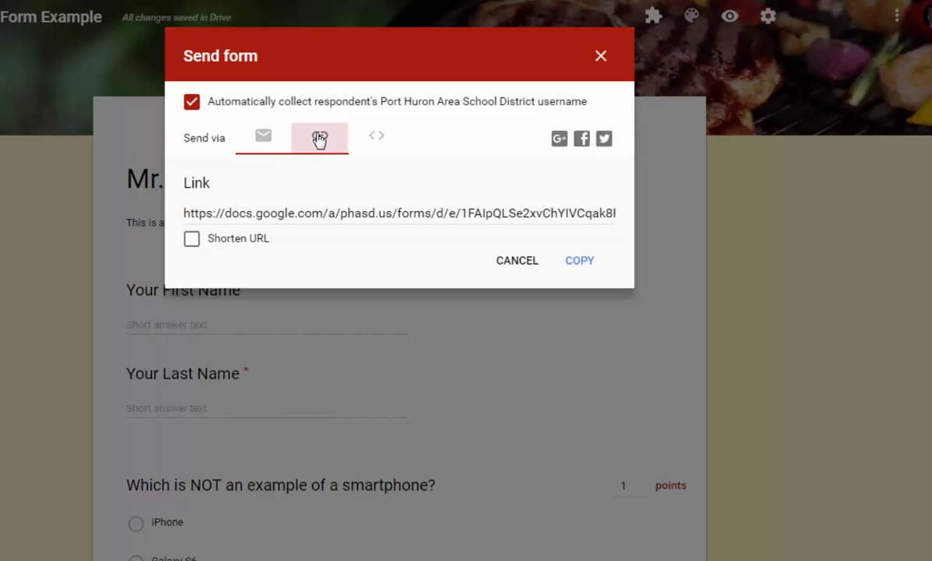
left_click(255, 215)
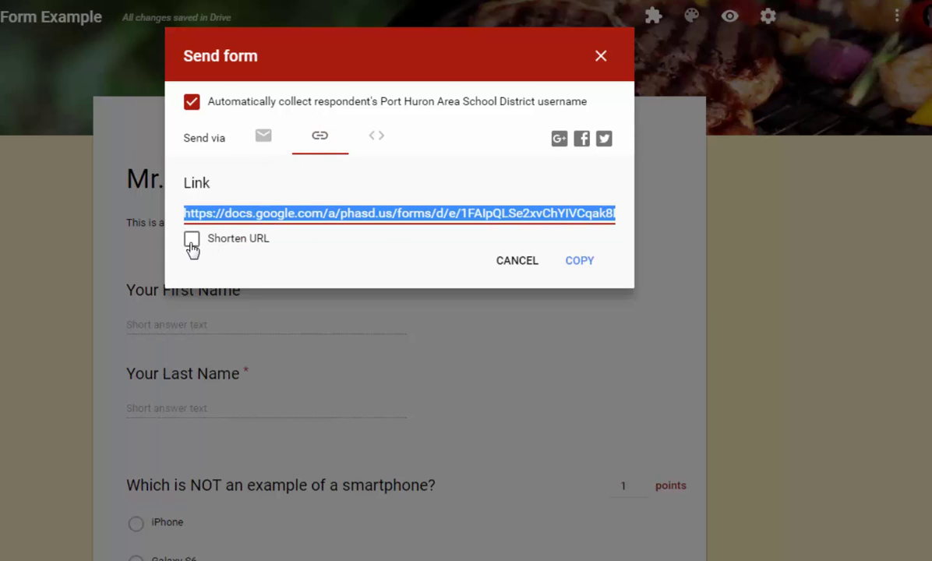
left_click(191, 241)
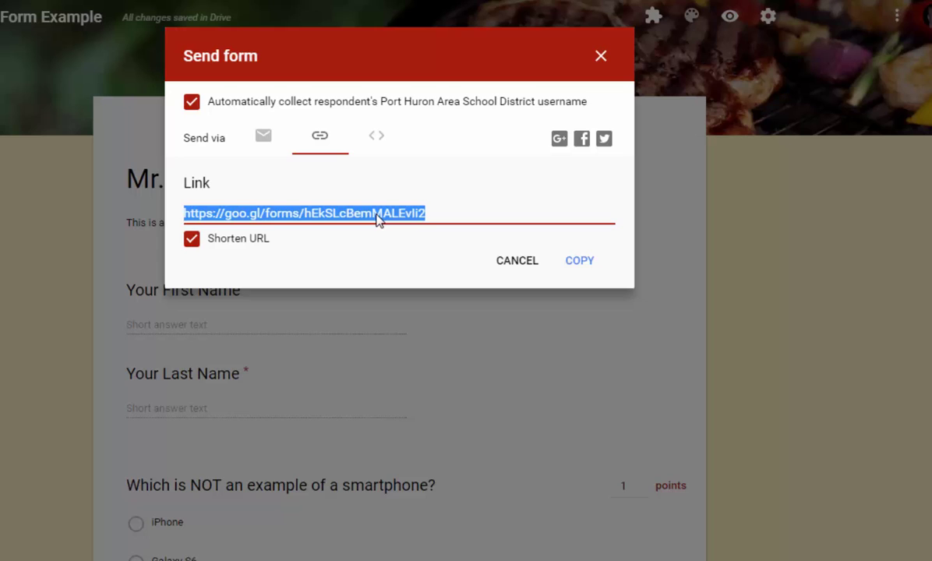
- Switch the sending method to Embed HTML and copy the form's embed code
left_click(375, 137)
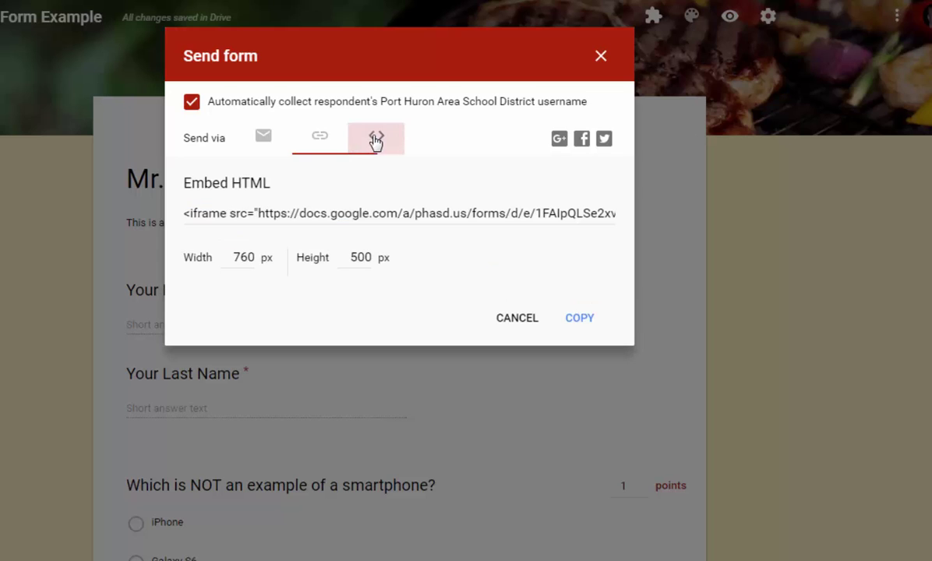
left_click(315, 214)
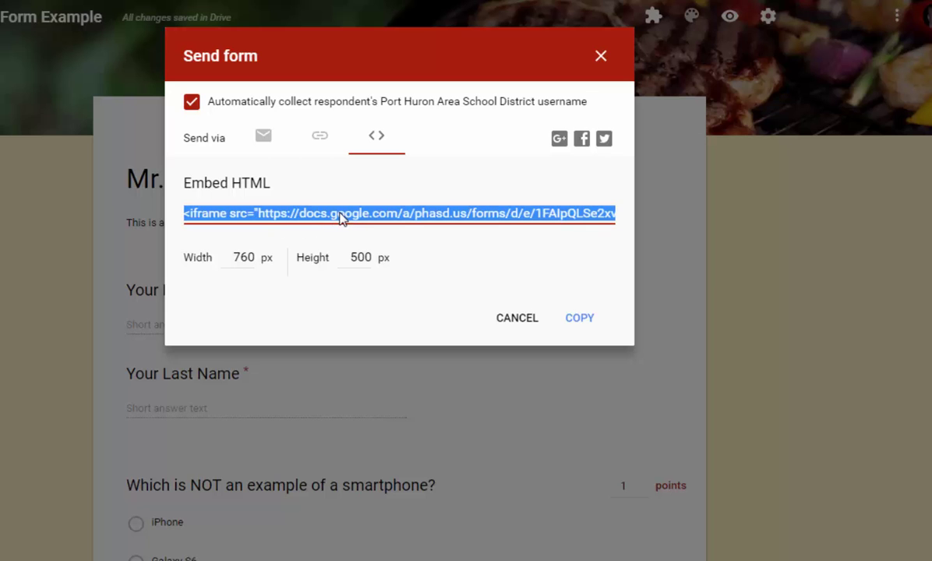
left_click(573, 317)
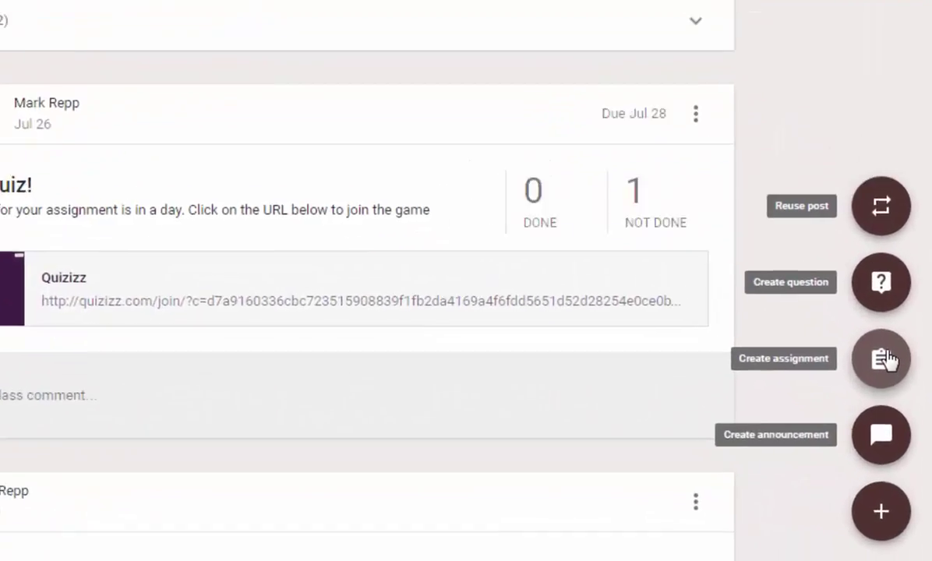
- In Google Classroom, create an assignment titled "Today's Tech Quiz"
left_click(887, 423)
type("Toda")
type("y's Tech Quiz")
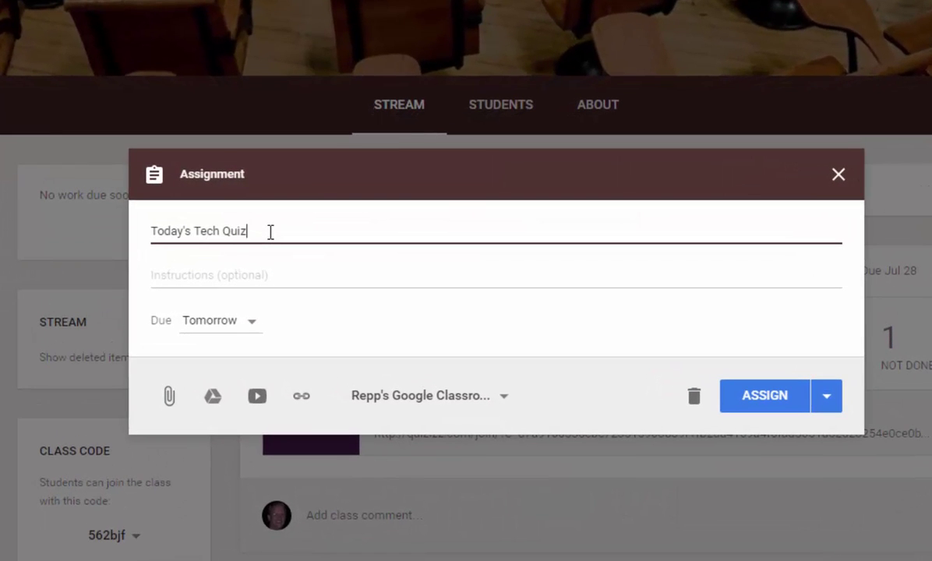
- Attach the Quiz Form Example from Google Drive, add the instructions "Please take the quiz below. Good luck!", and assign it
left_click(211, 398)
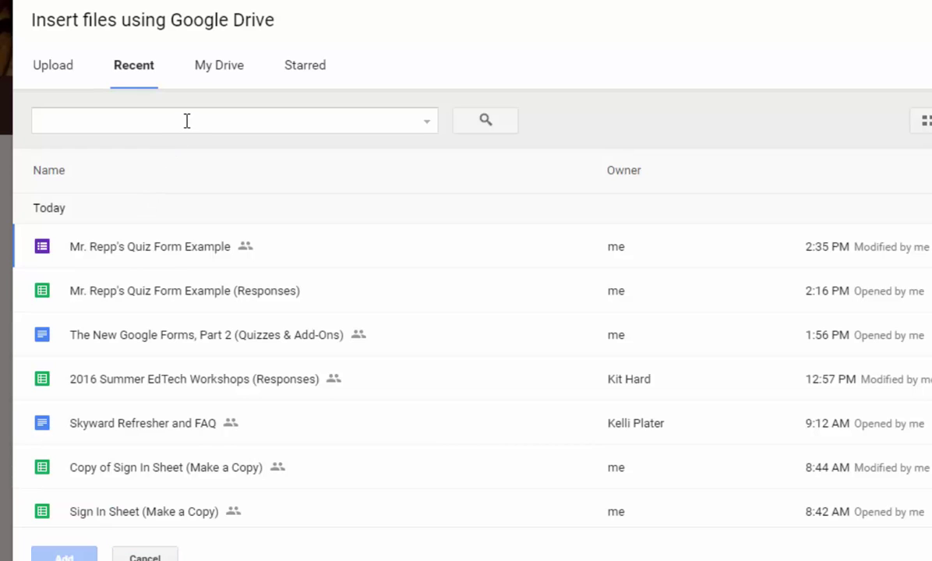
left_click(158, 253)
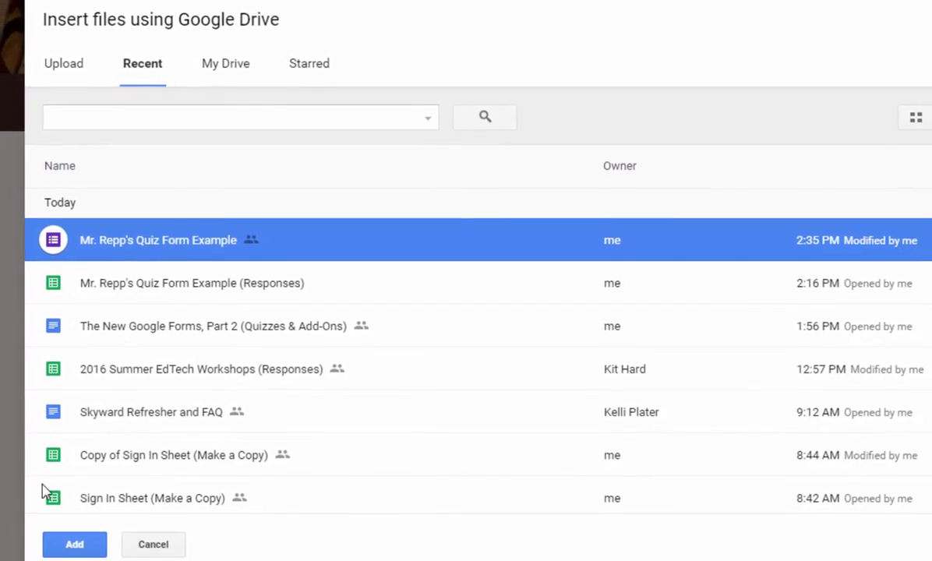
left_click(78, 537)
type("Please take the quiz below. Good luck!")
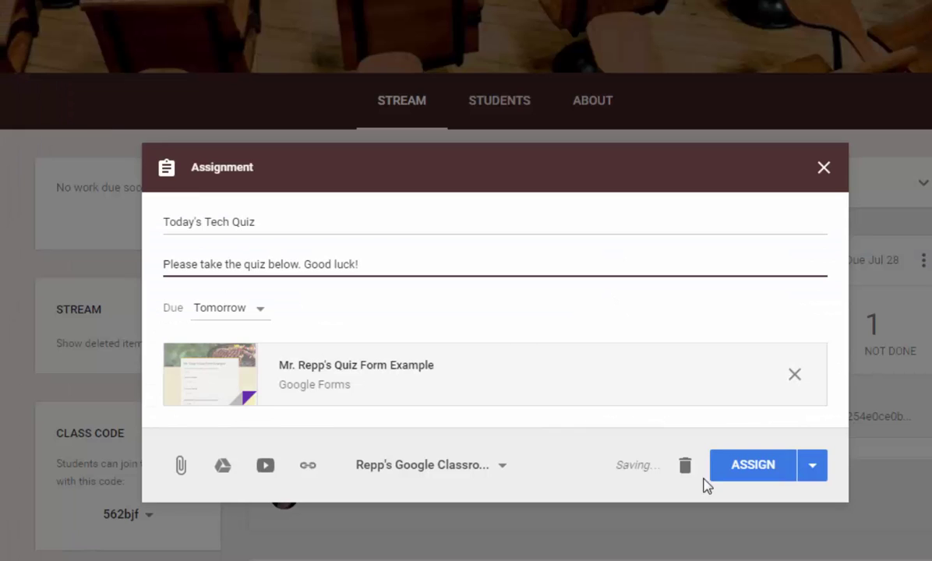
left_click(752, 466)
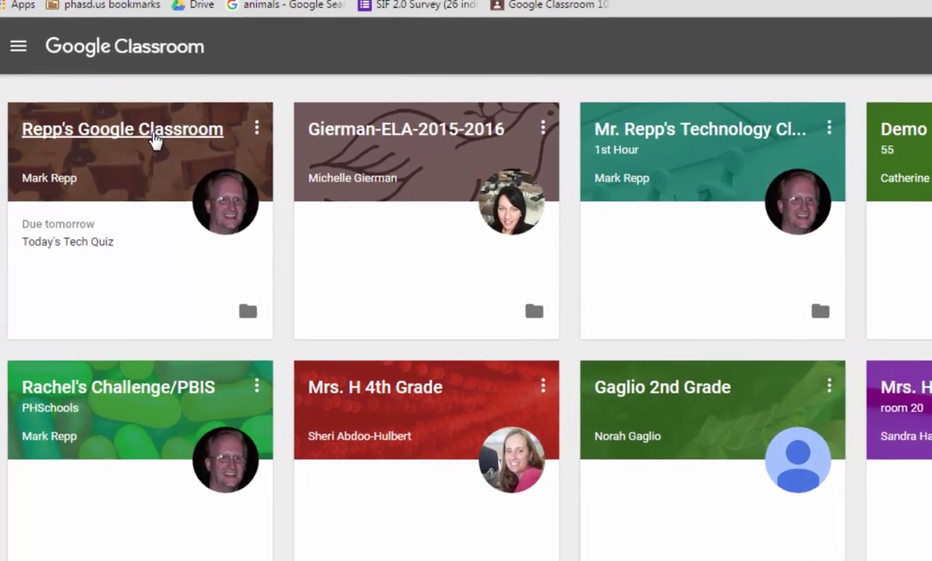
- In the student's Classroom view, open the quiz form attached to Today's Tech Quiz and look through its questions
left_click(154, 136)
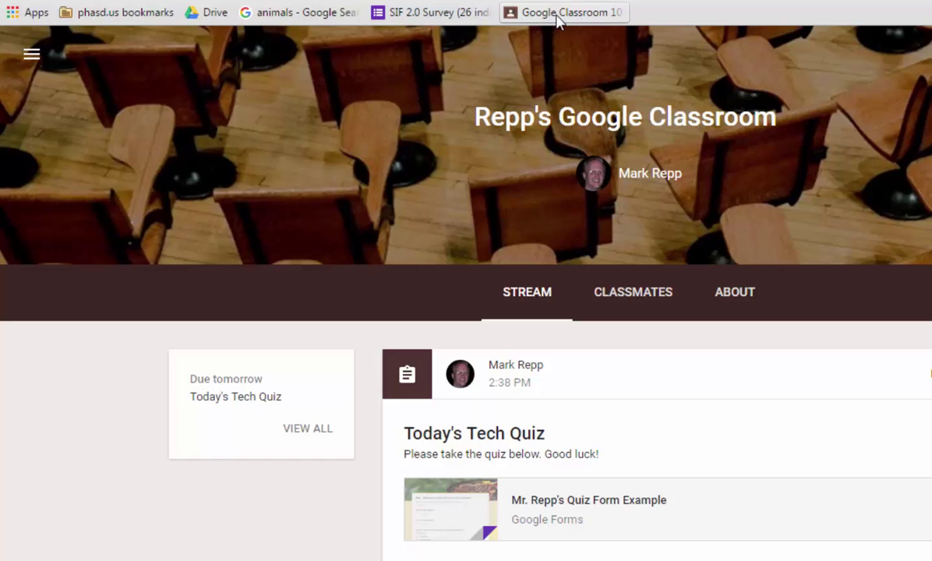
scroll(620, 427, "down", 2)
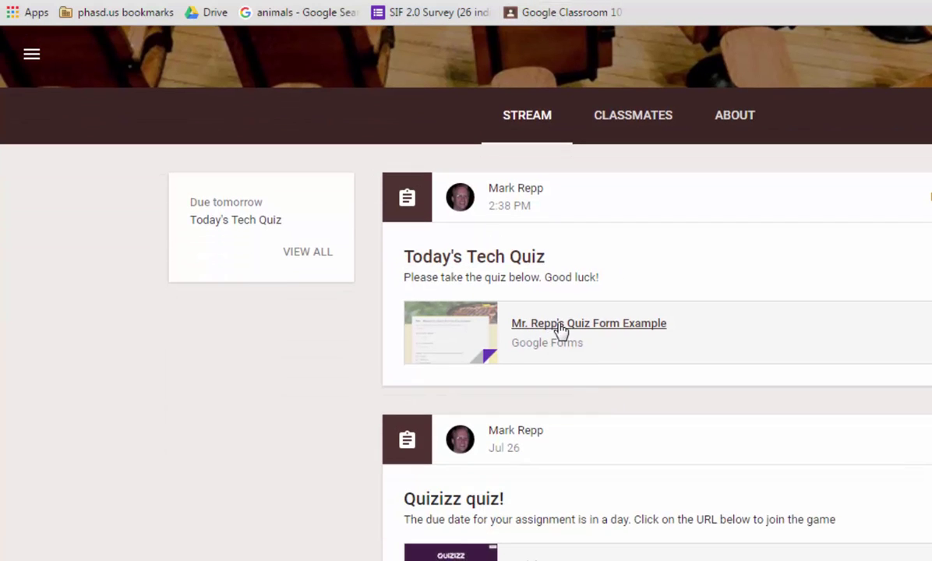
left_click(560, 328)
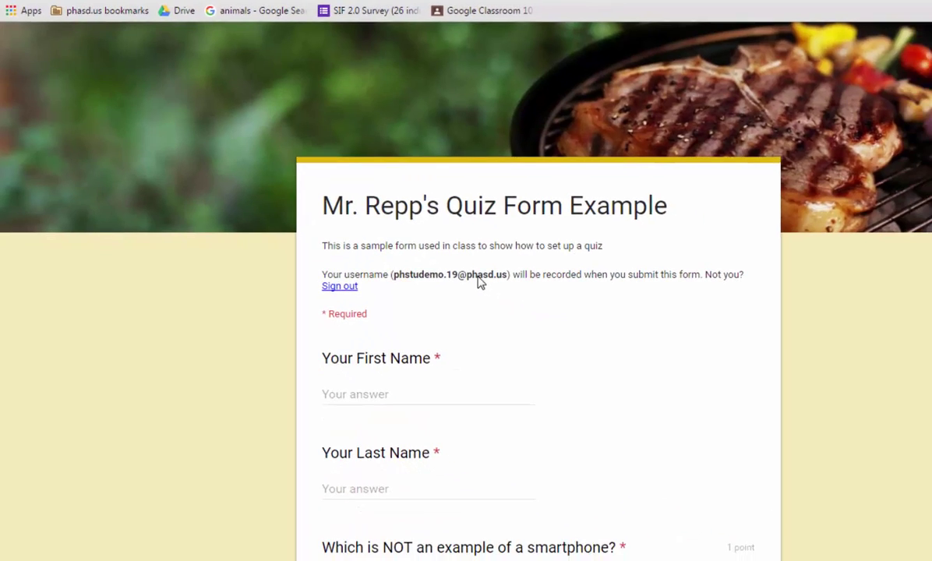
scroll(397, 459, "down", 5)
scroll(397, 459, "down", 5)
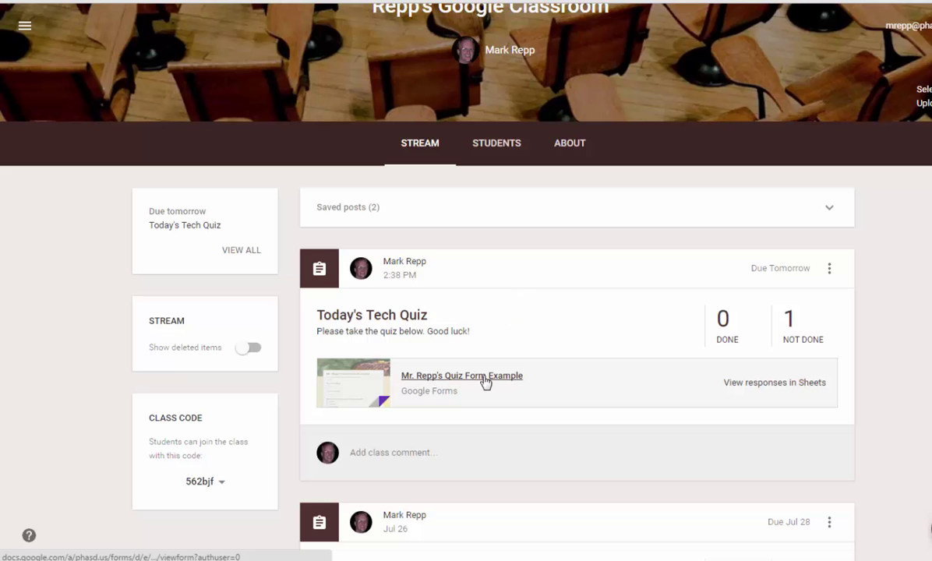
- From the Today's Tech Quiz post in Classroom, view the form's response spreadsheet and the assignment's student work, then close Classroom
scroll(484, 385, "up", 1)
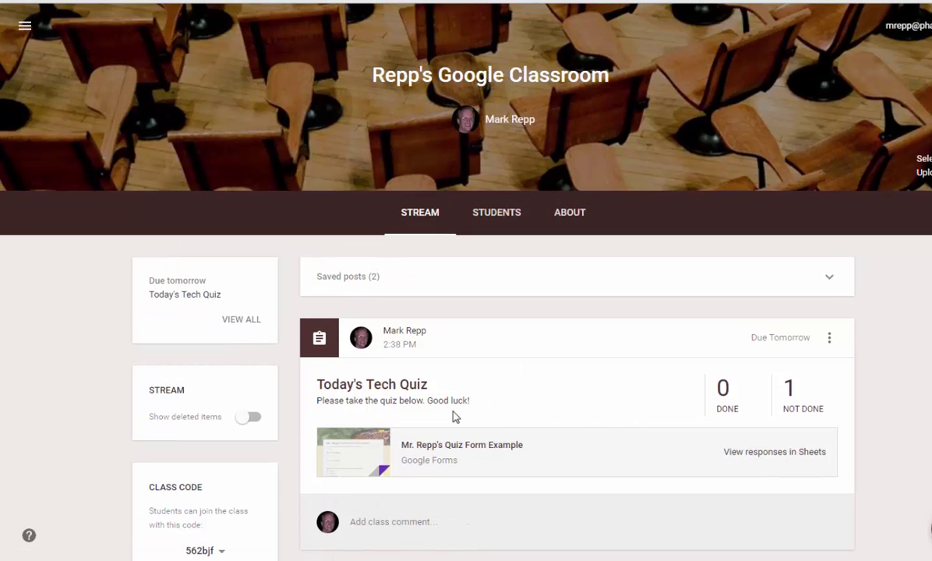
left_click(774, 452)
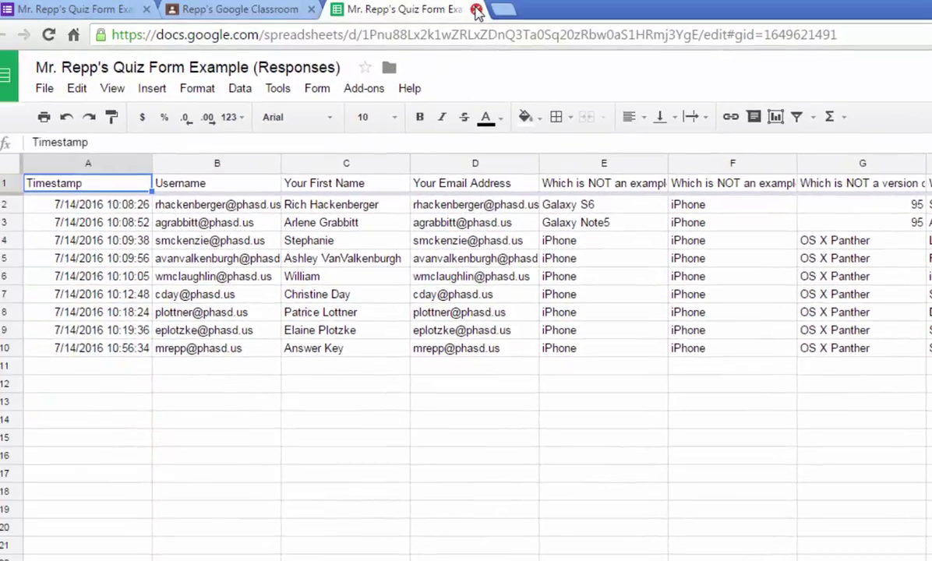
left_click(476, 10)
left_click(181, 356)
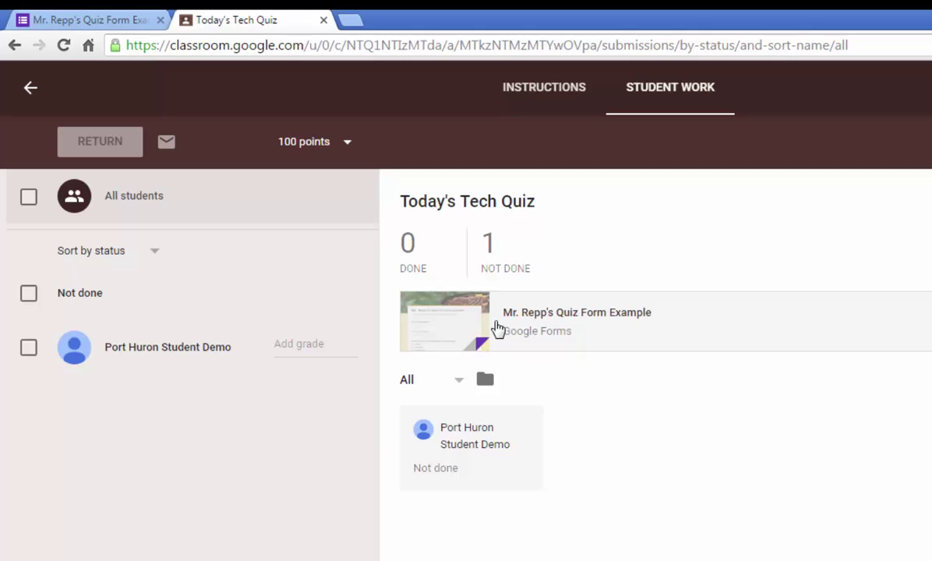
left_click(322, 20)
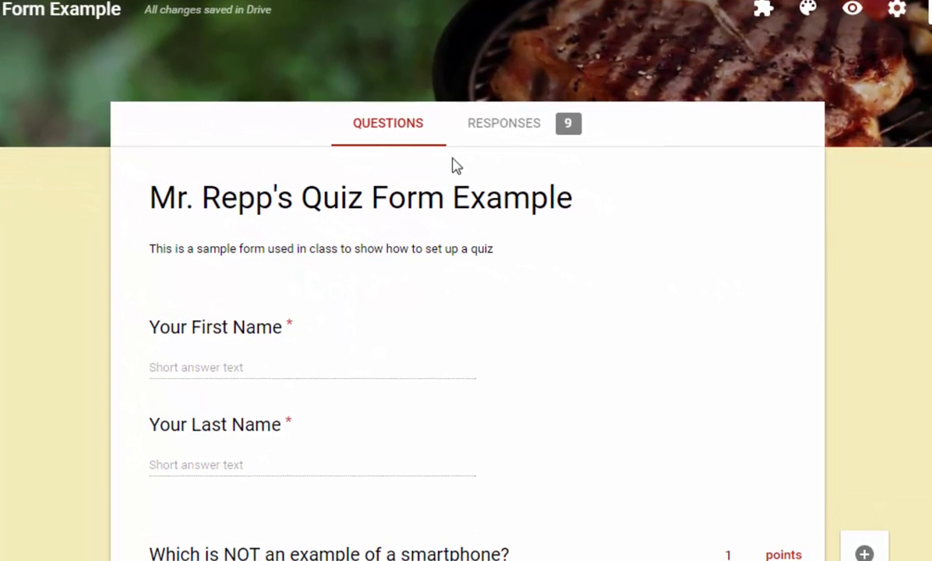
- Open the quiz form's individual responses and examine the second respondent's total points and graded answers
left_click(505, 125)
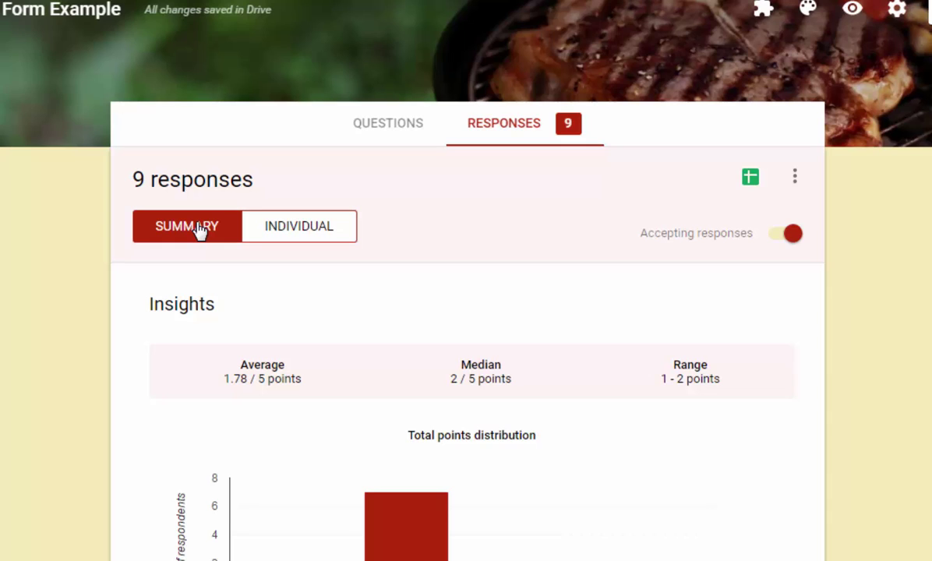
left_click(320, 236)
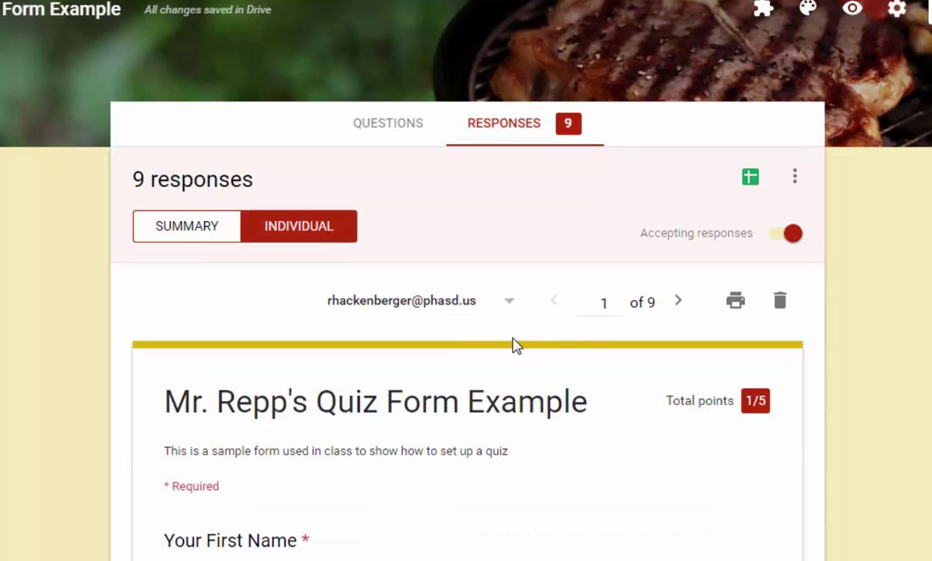
left_click(676, 303)
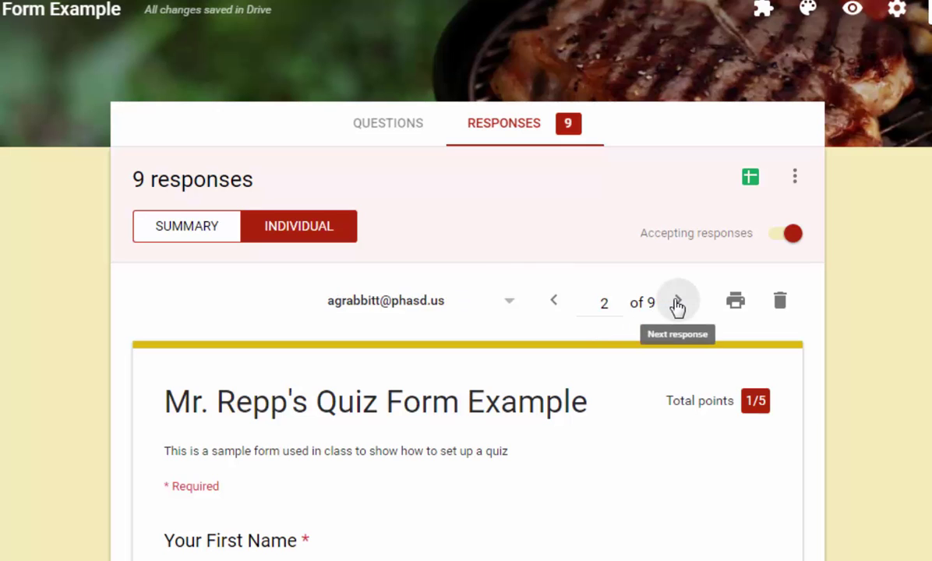
scroll(752, 214, "down", 2)
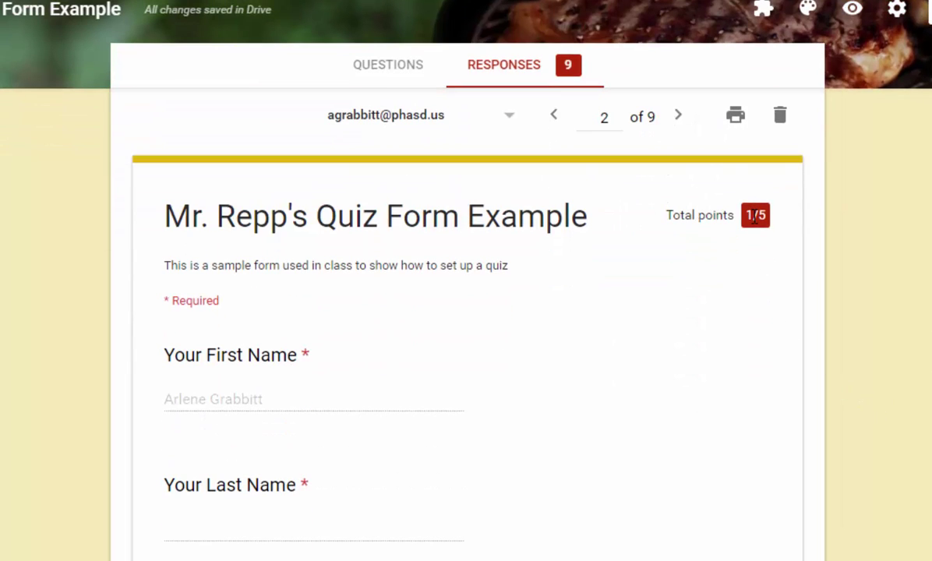
scroll(753, 222, "down", 10)
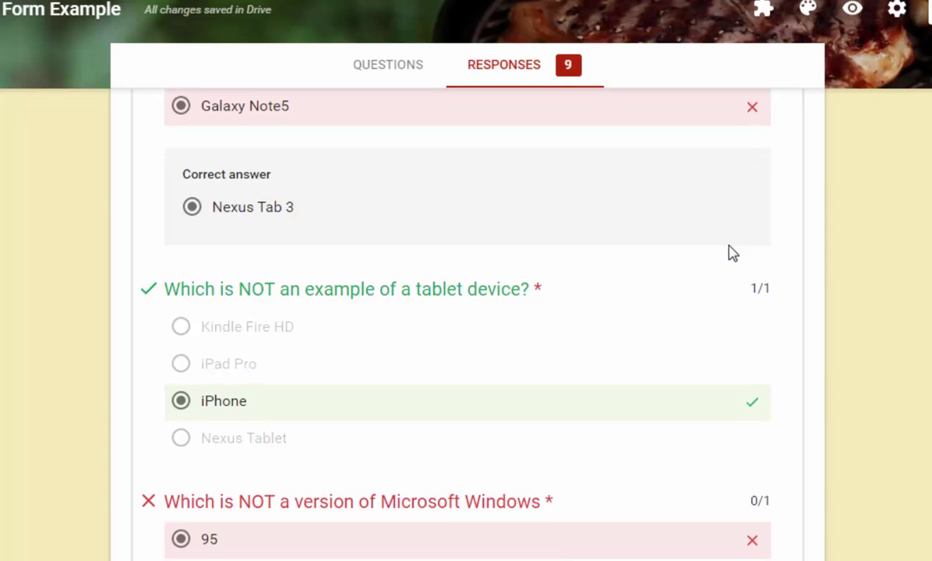
scroll(731, 254, "down", 10)
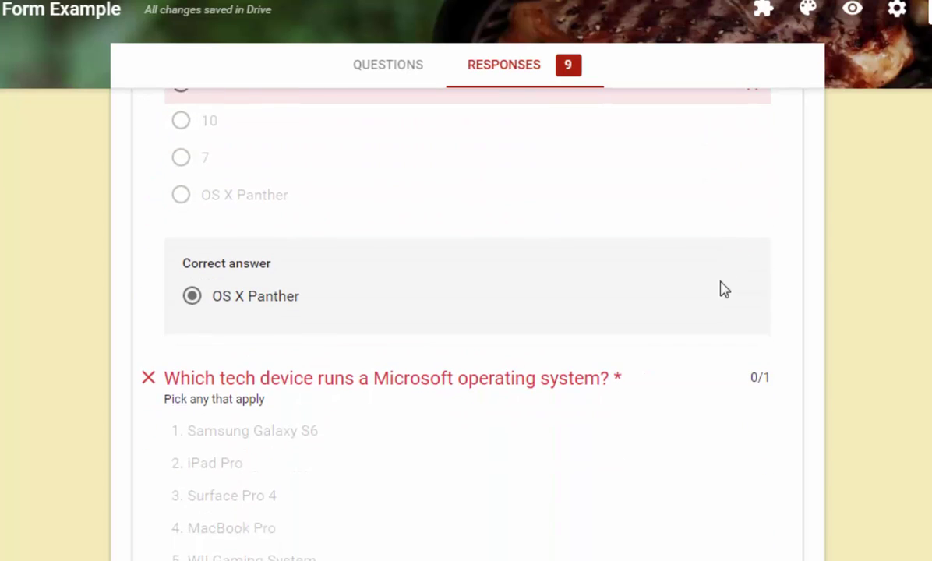
scroll(722, 307, "up", 20)
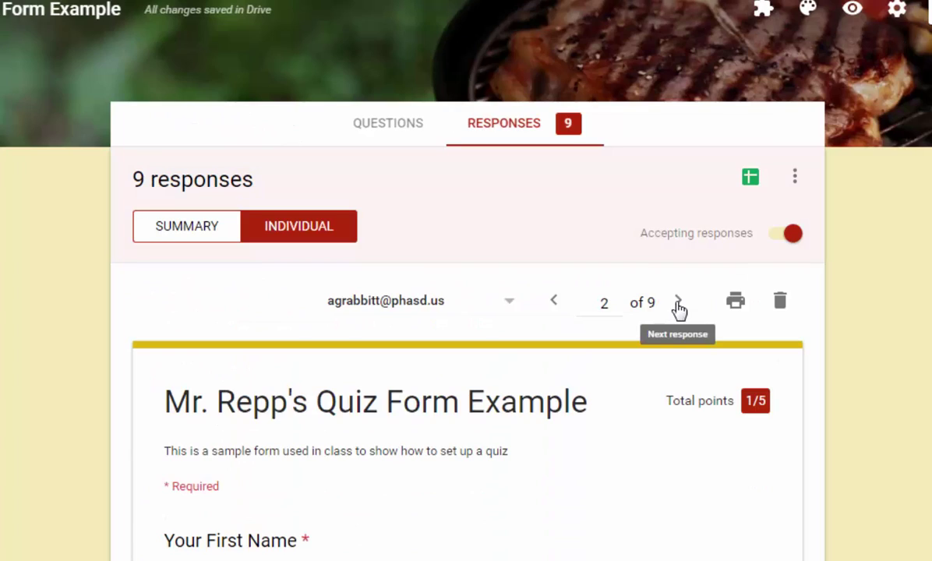
- Page through the following respondents' individual submissions to check each one's total points
left_click(678, 304)
left_click(679, 303)
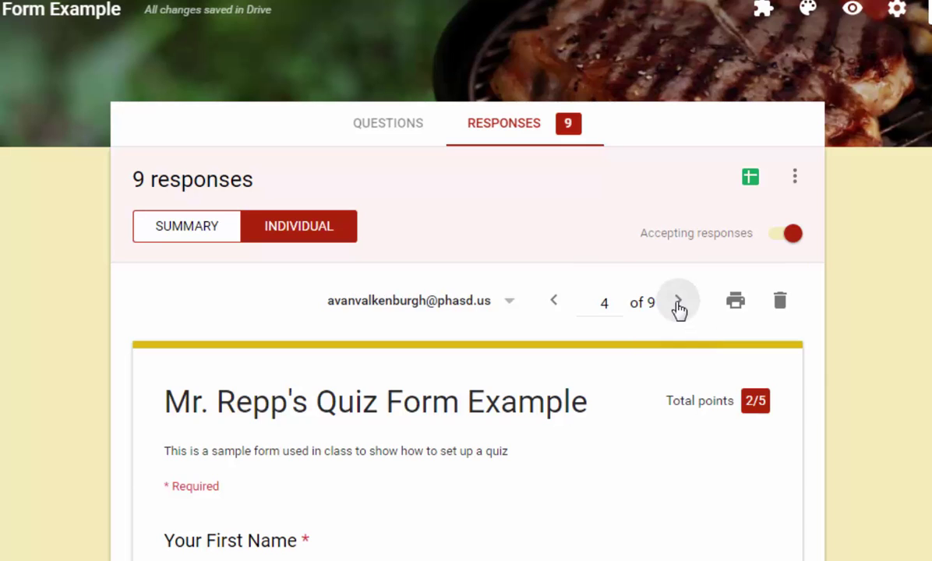
left_click(678, 304)
left_click(679, 304)
left_click(678, 303)
- Review the response summary, including point distribution, frequently missed questions, scores list and the answer charts for each question
left_click(187, 229)
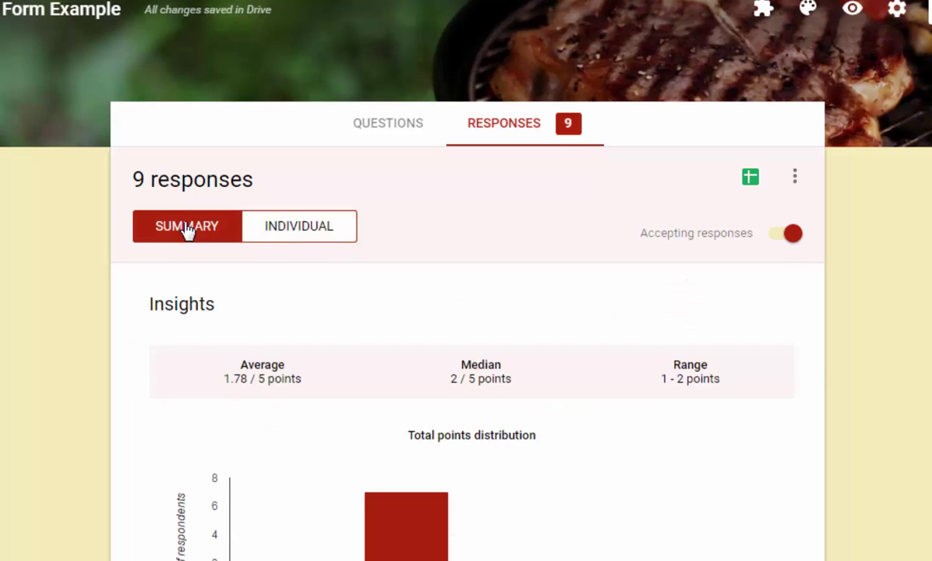
scroll(658, 420, "down", 5)
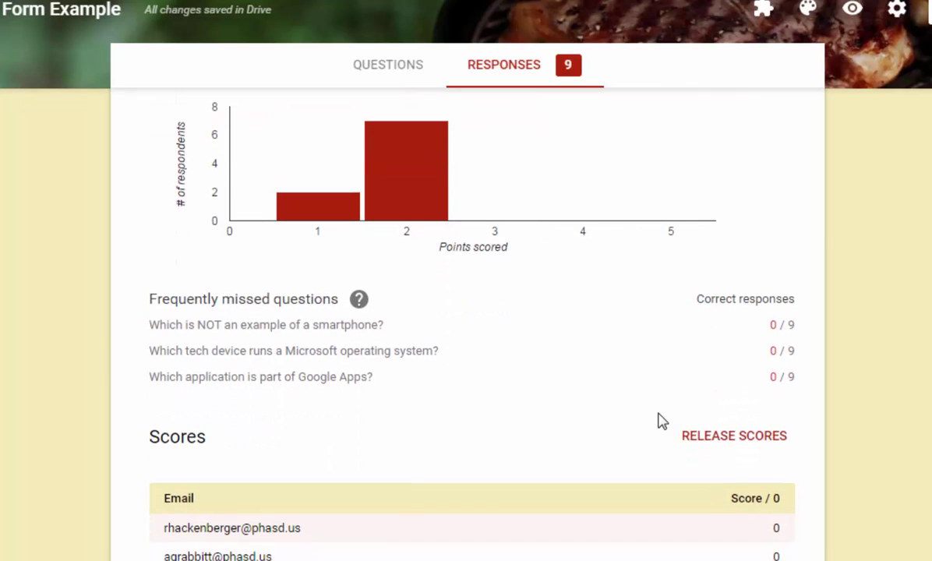
scroll(657, 420, "down", 2)
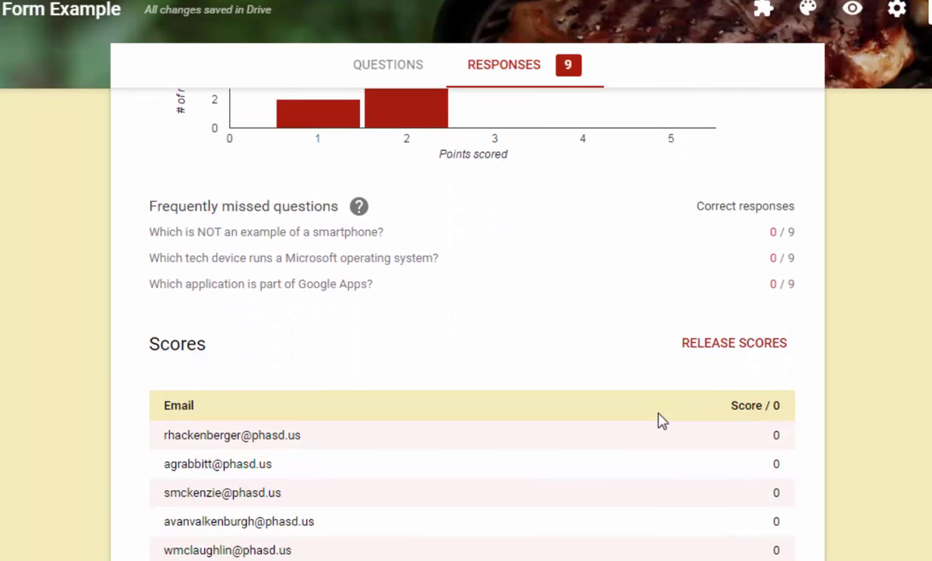
scroll(657, 420, "down", 12)
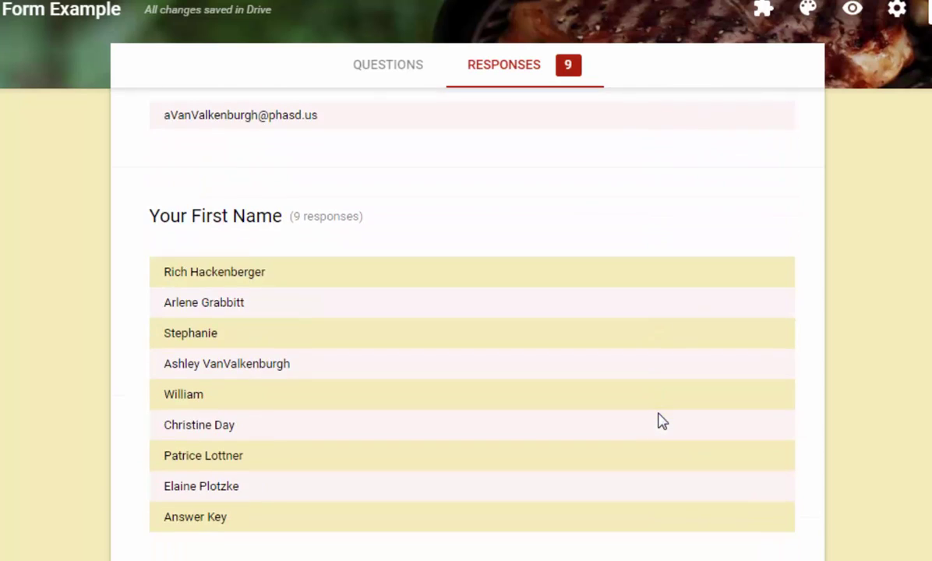
scroll(657, 420, "down", 6)
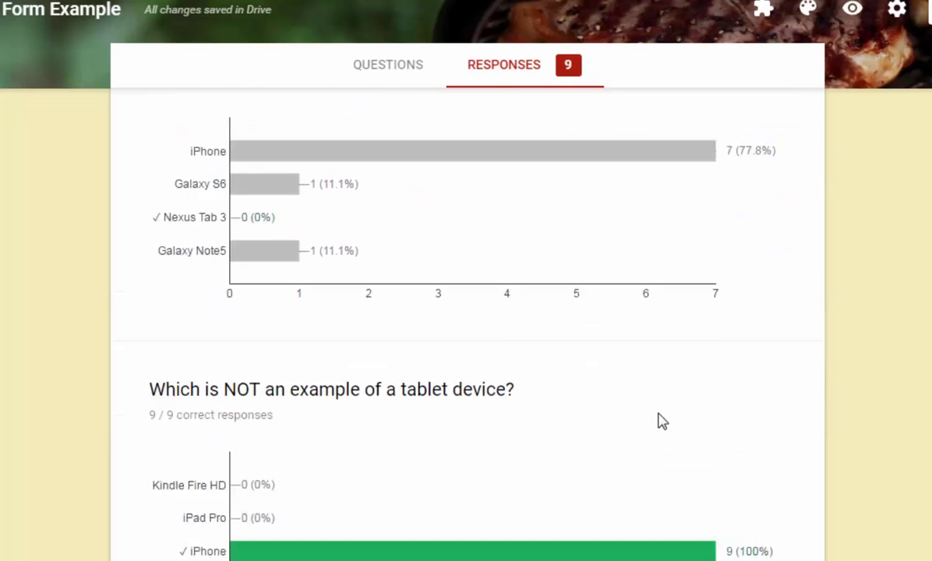